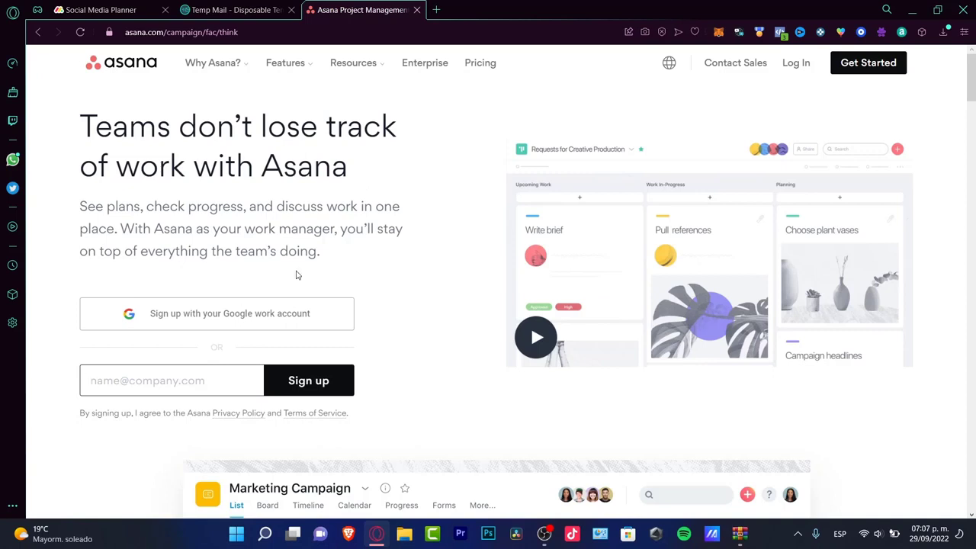
Sign up with a saved email address, enter your full name and an account password, and submit.
left_click(873, 68)
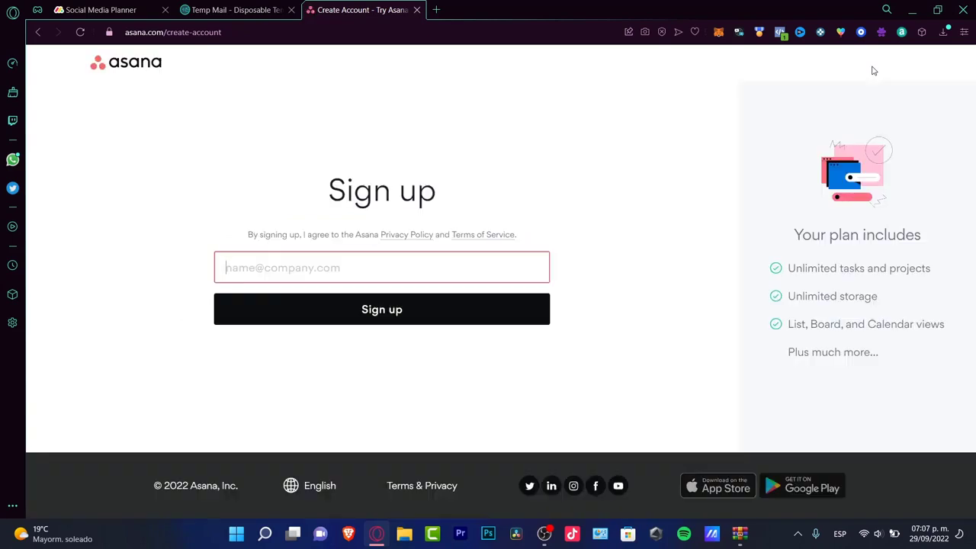
left_click(385, 275)
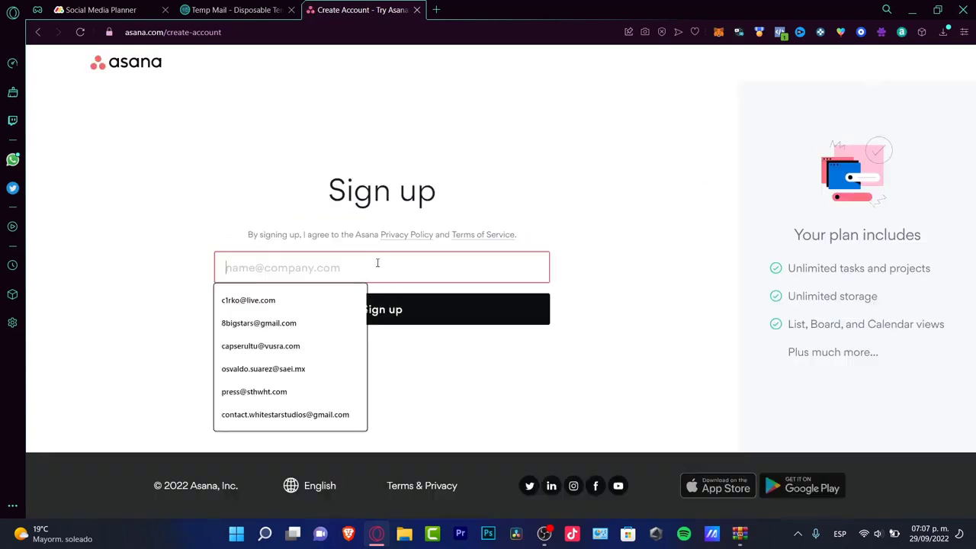
left_click(99, 9)
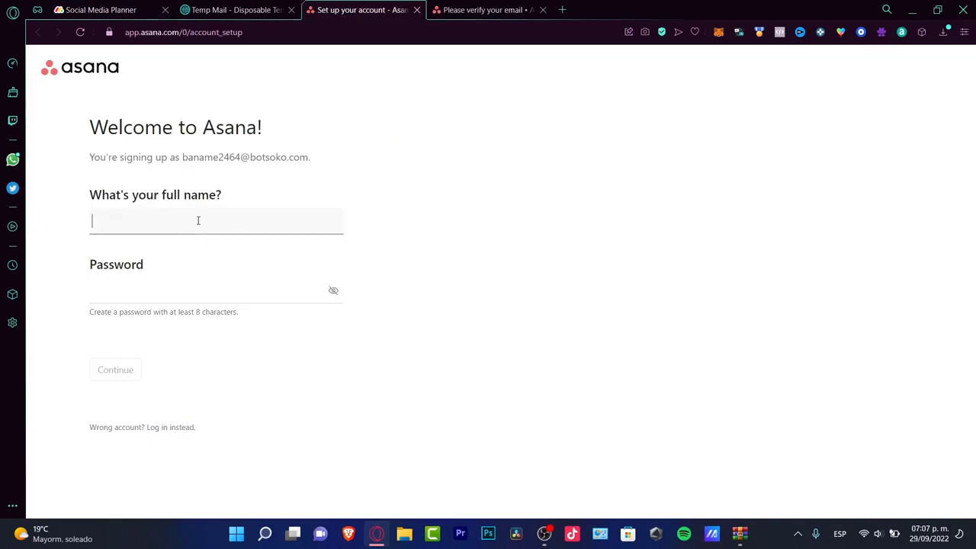
type("Axl Rosees")
left_click(273, 291)
type("*********")
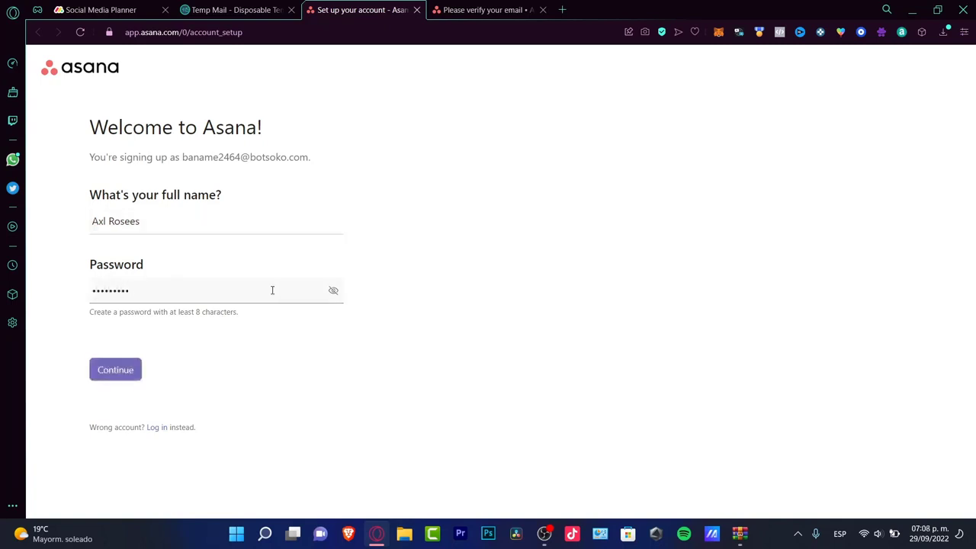
left_click(125, 364)
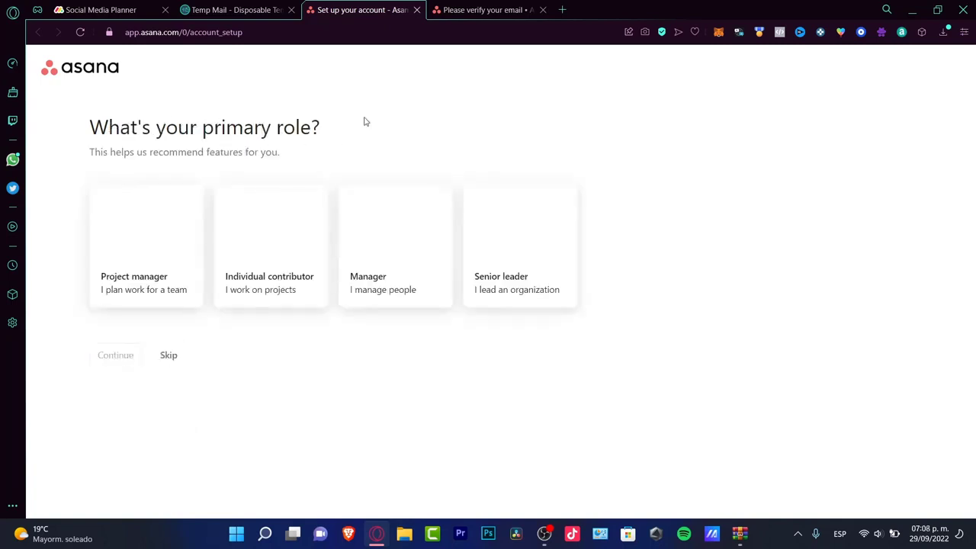
Choose Individual contributor as your primary role and continue.
left_click_drag(365, 122, 131, 127)
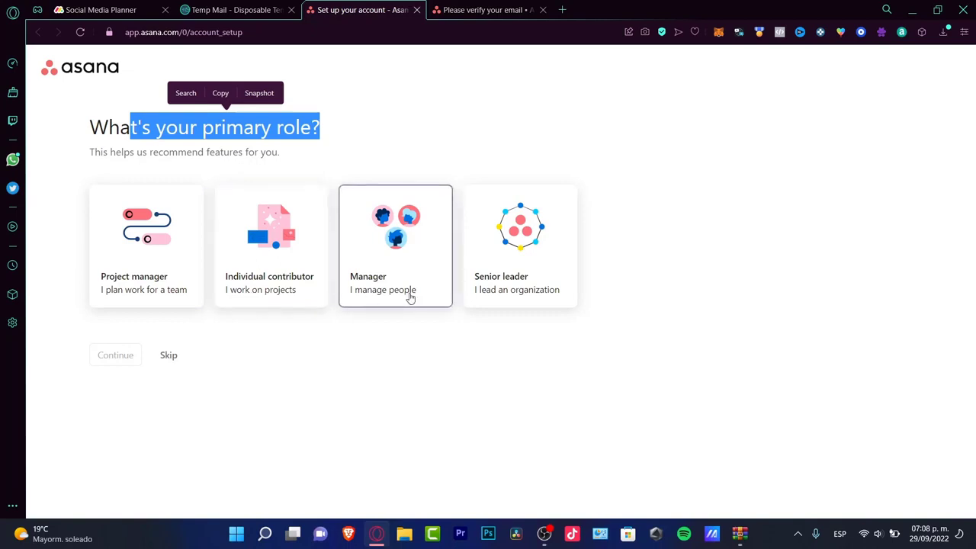
left_click(681, 256)
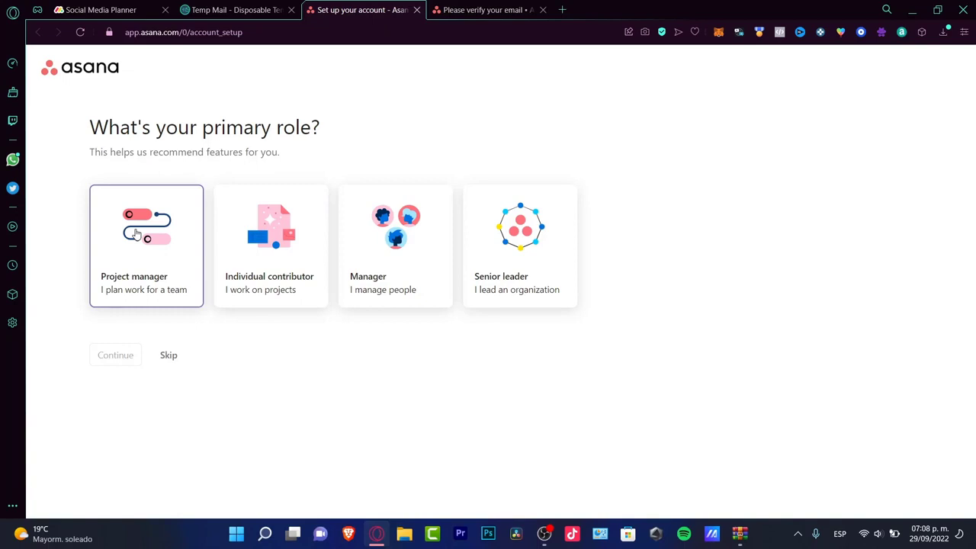
left_click(288, 300)
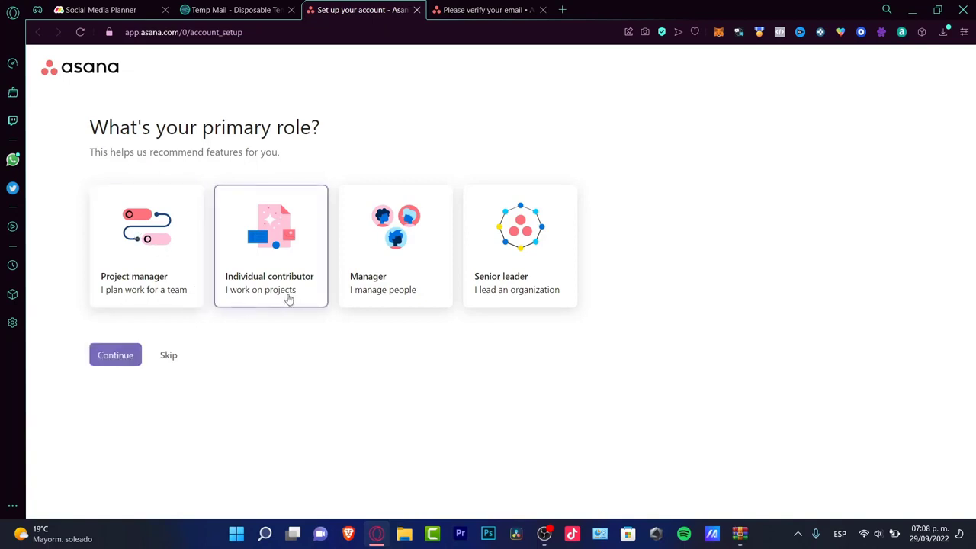
left_click(112, 358)
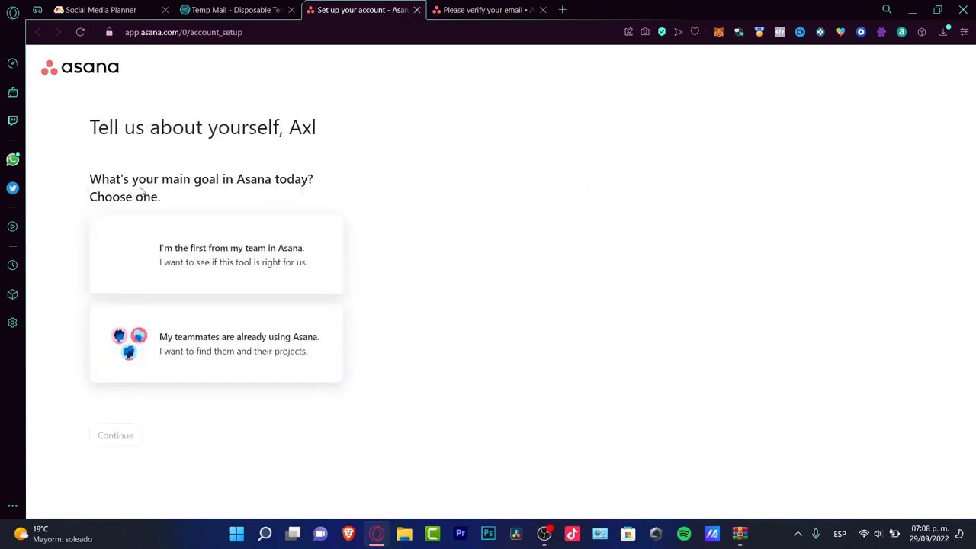
Answer the team question with 'I'm the first from my team in Asana'.
left_click_drag(141, 197, 225, 180)
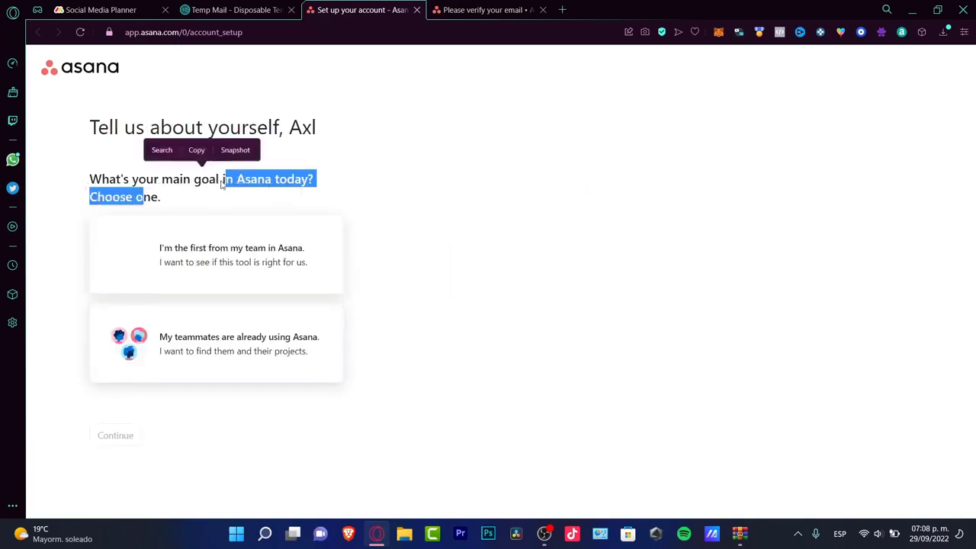
left_click(226, 195)
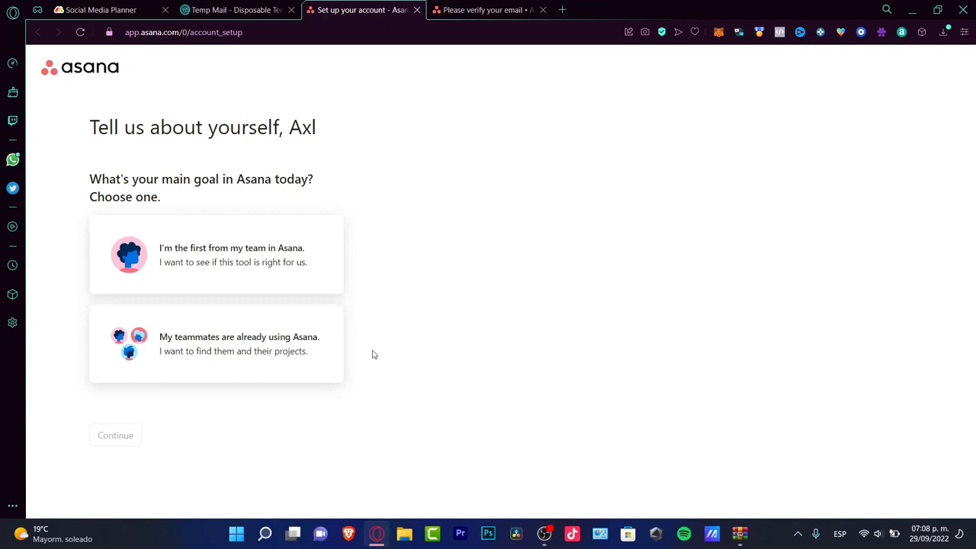
left_click(234, 279)
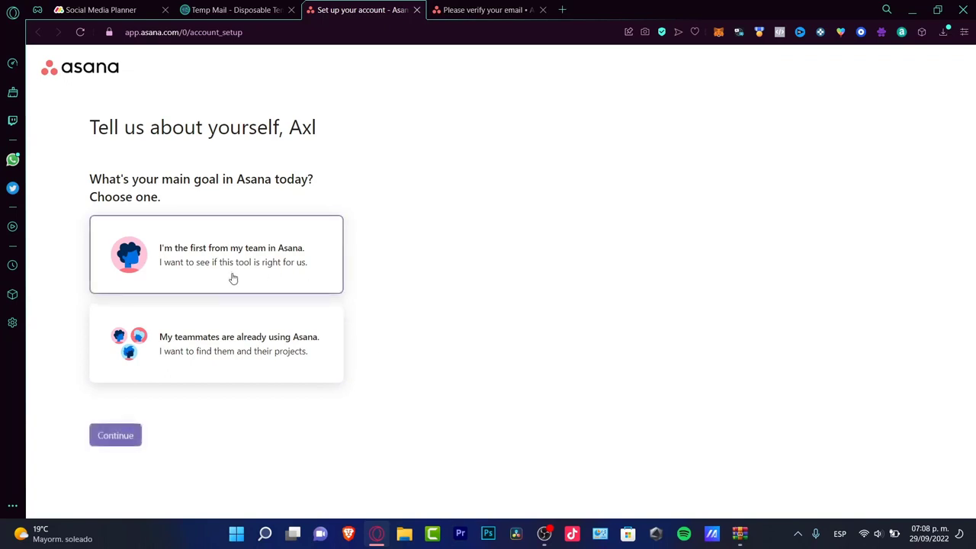
Pick Project and process management as the main objective and continue to project setup.
left_click(116, 436)
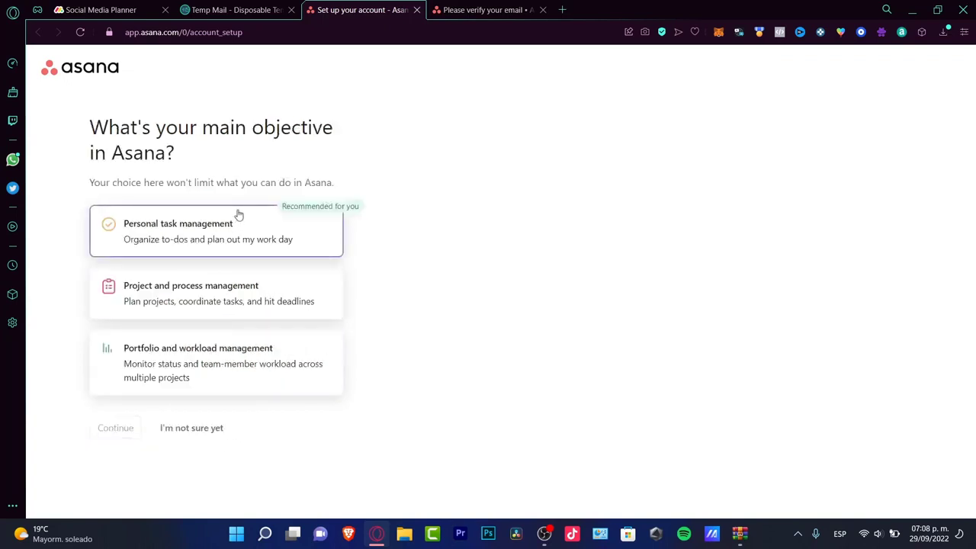
left_click_drag(157, 131, 346, 151)
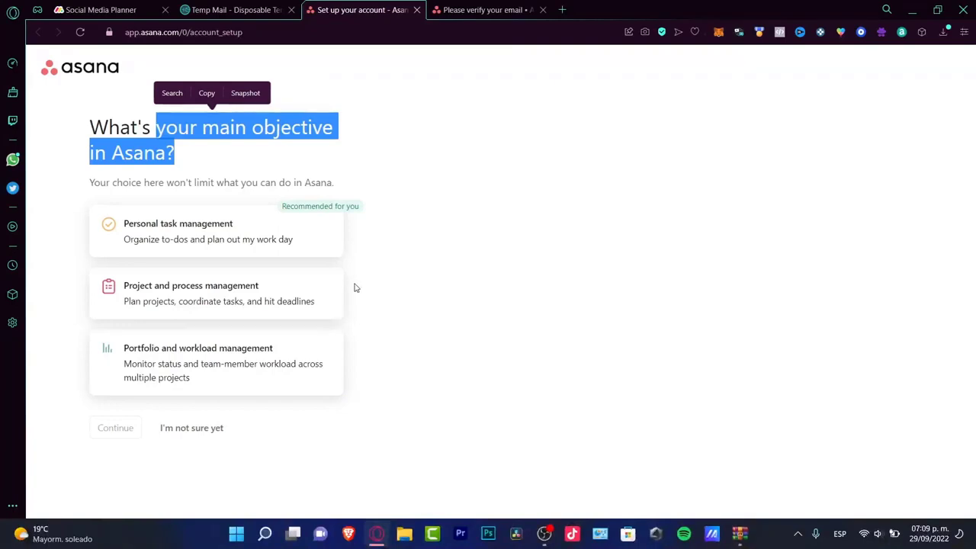
left_click(241, 287)
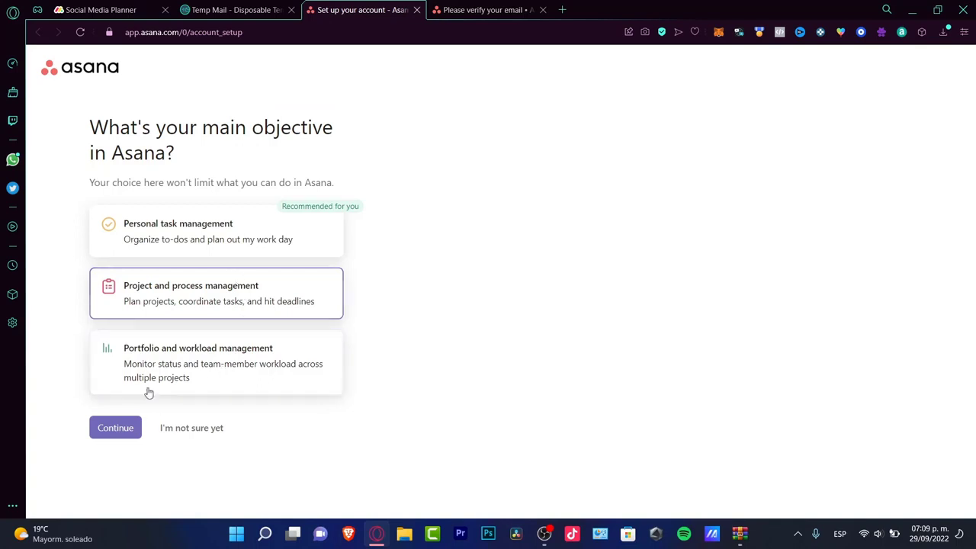
left_click(116, 427)
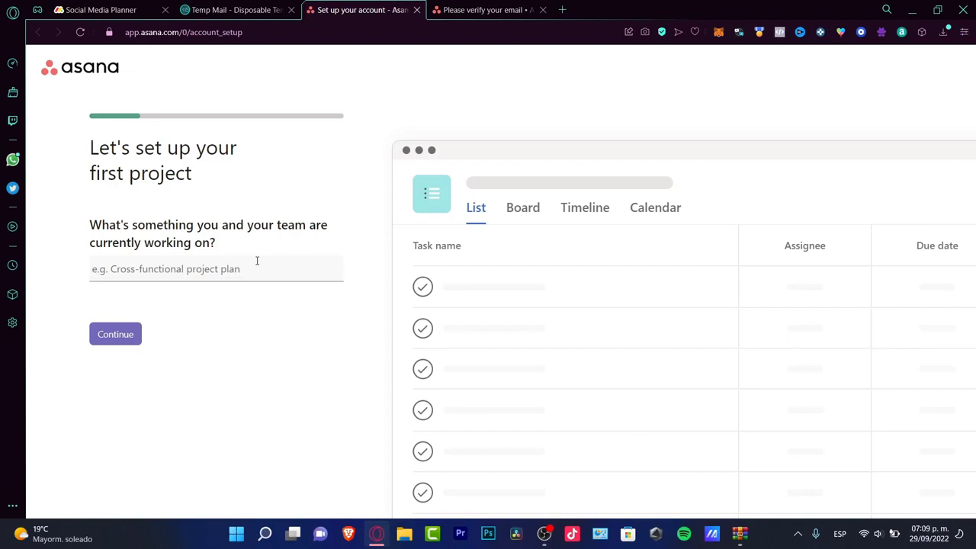
Name the project Content Creation, add Record content and Edit content tasks, and keep To do, Doing, Done sections.
type("Content Creation")
key("Return")
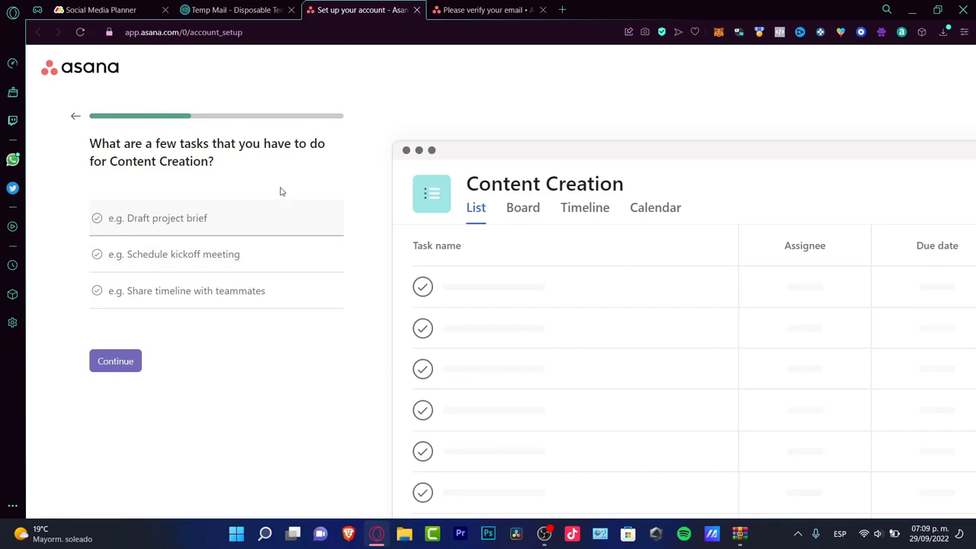
type("Record ")
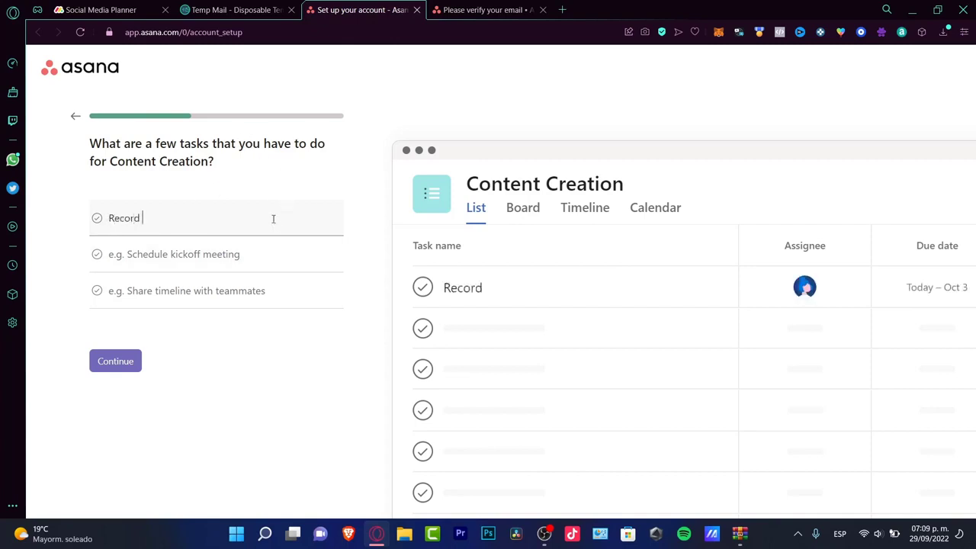
type("content")
key("Tab")
type("Edit conte")
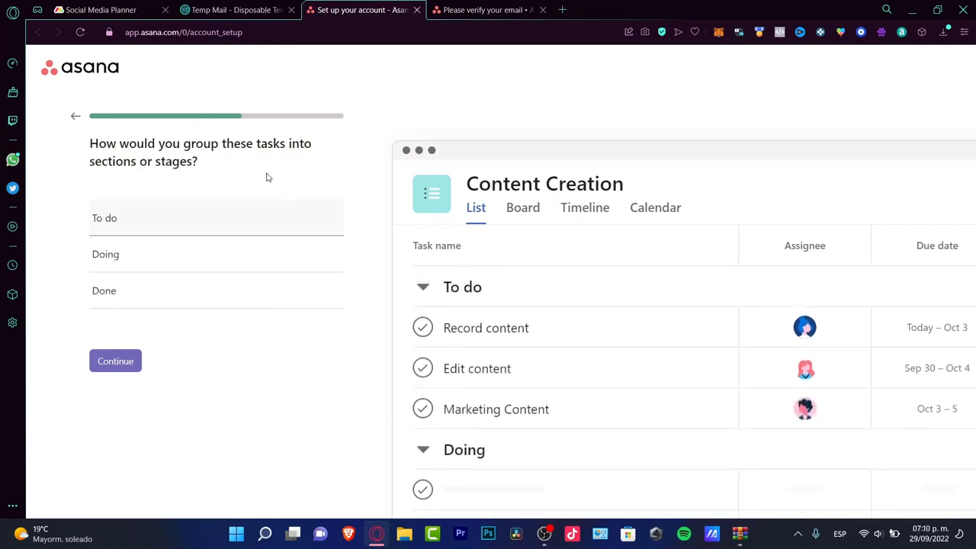
left_click(226, 254)
left_click(227, 291)
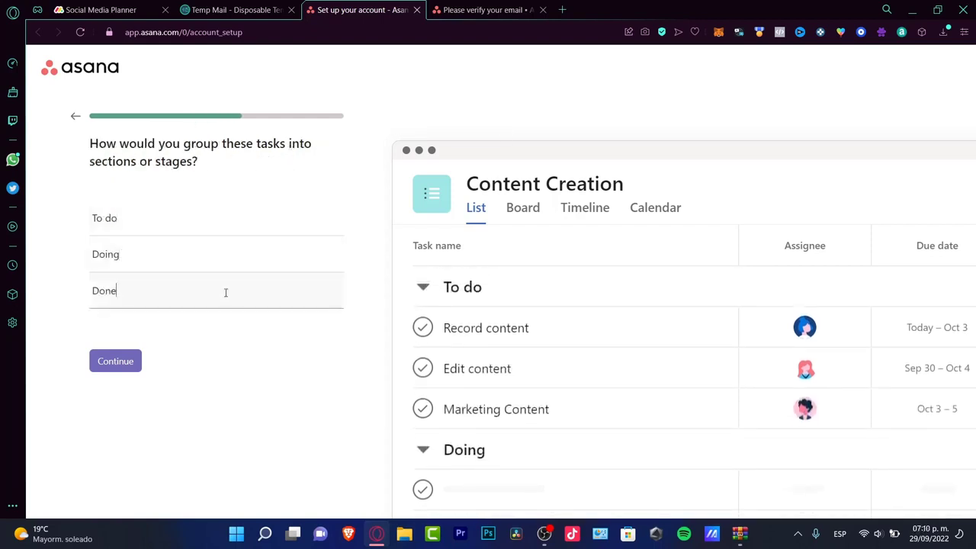
left_click(126, 361)
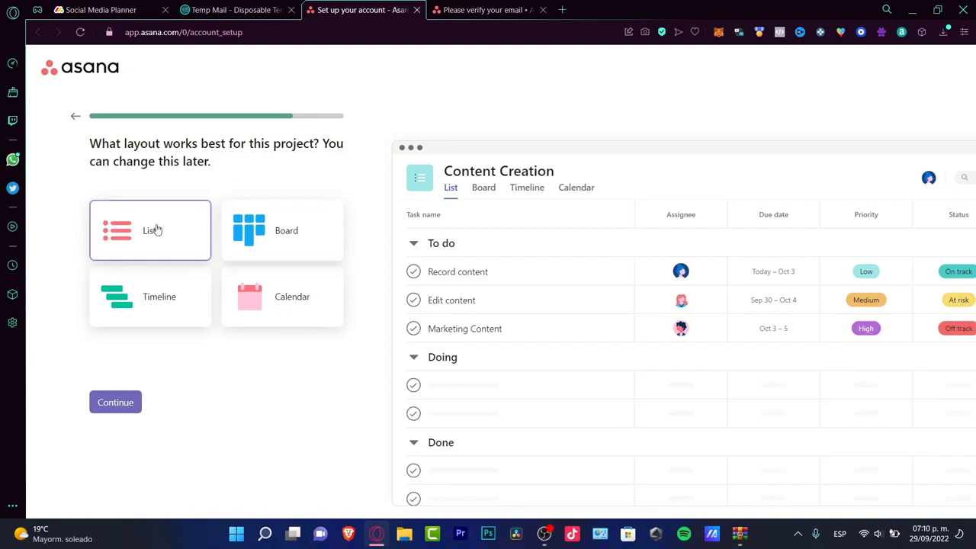
Compare list, timeline and calendar previews, then choose the Board layout and create Content Creation.
left_click(288, 242)
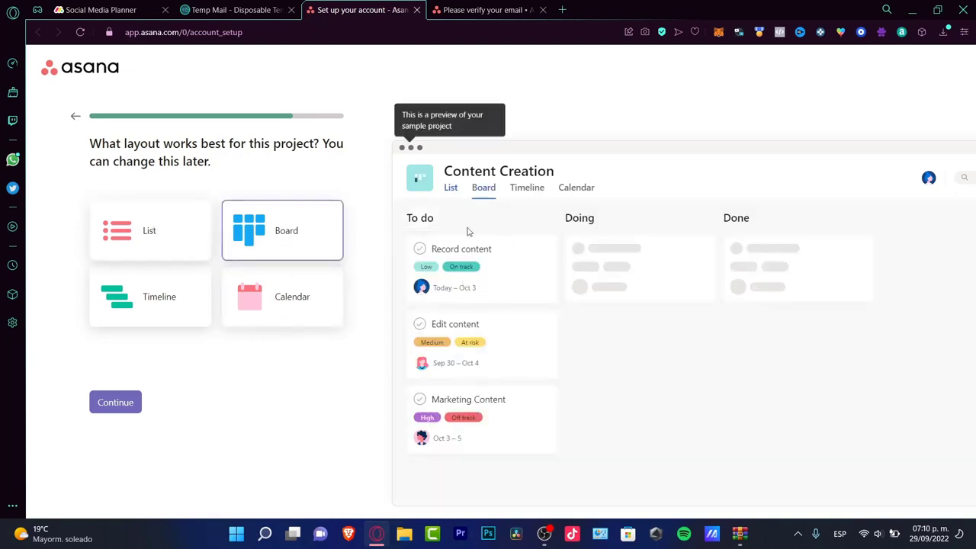
left_click(161, 288)
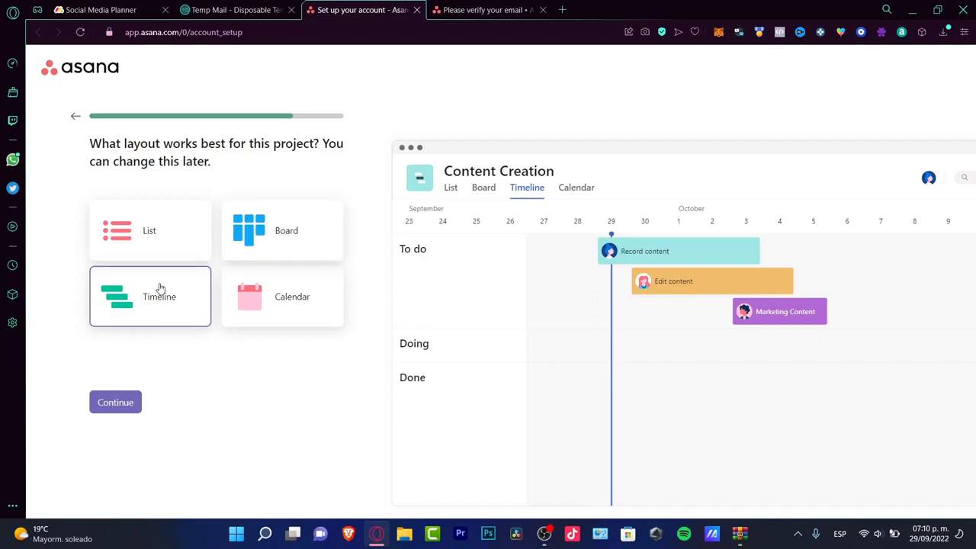
left_click(289, 319)
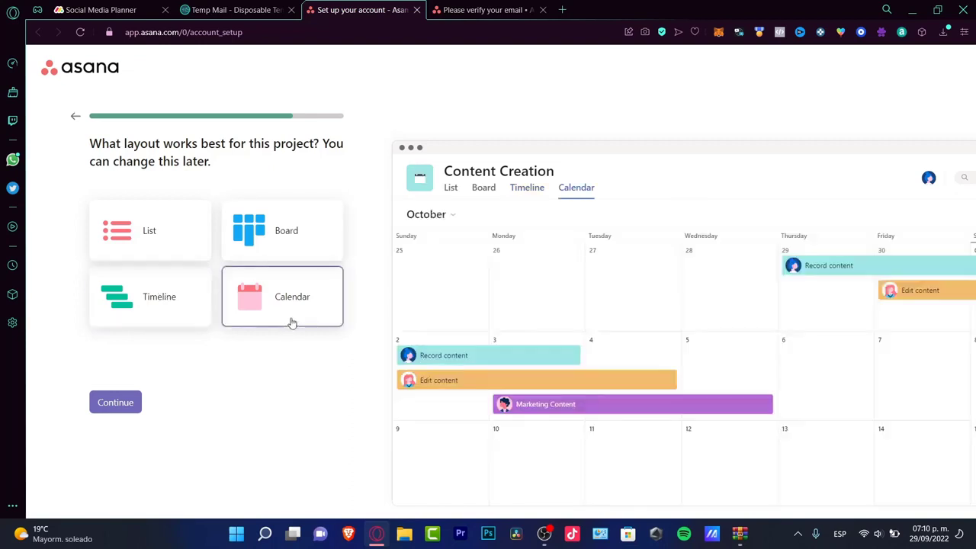
left_click(290, 233)
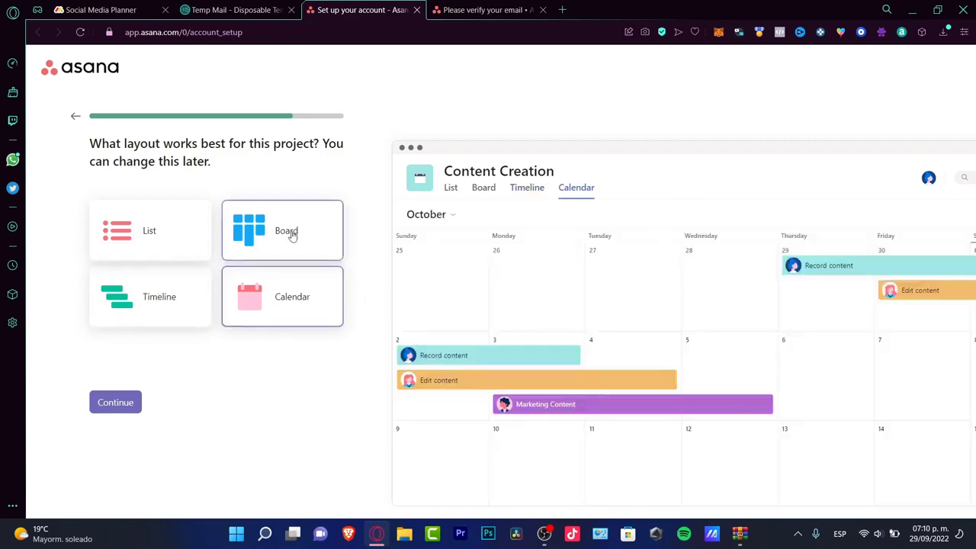
left_click(153, 249)
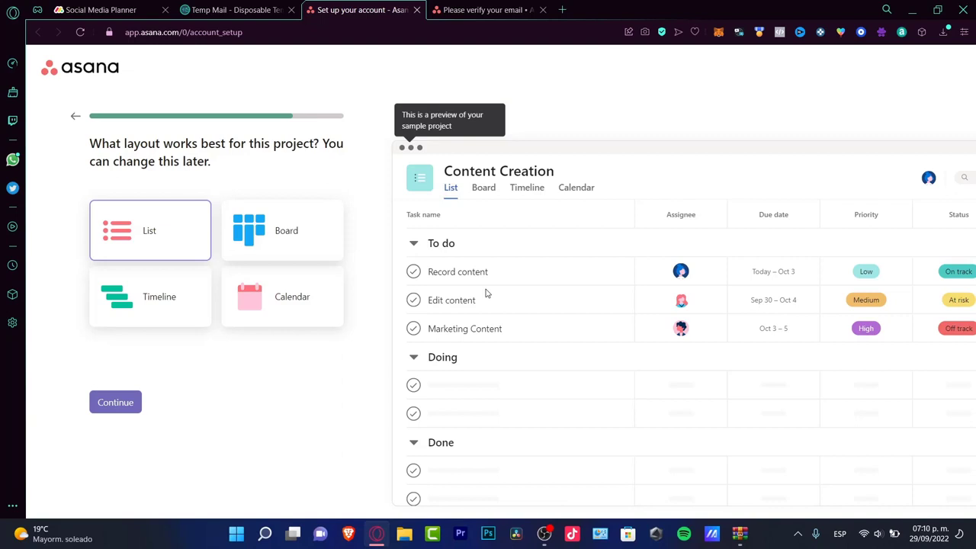
left_click(203, 305)
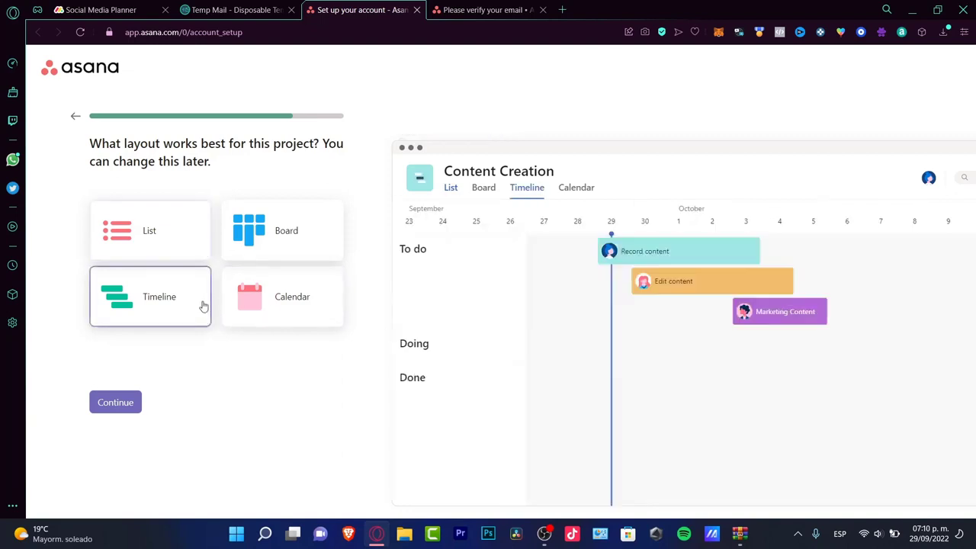
left_click(248, 305)
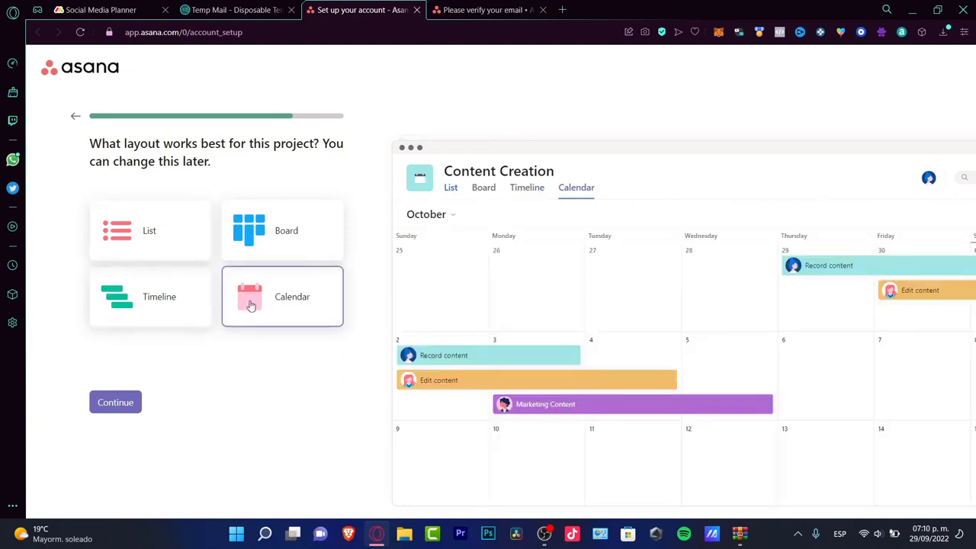
left_click(261, 235)
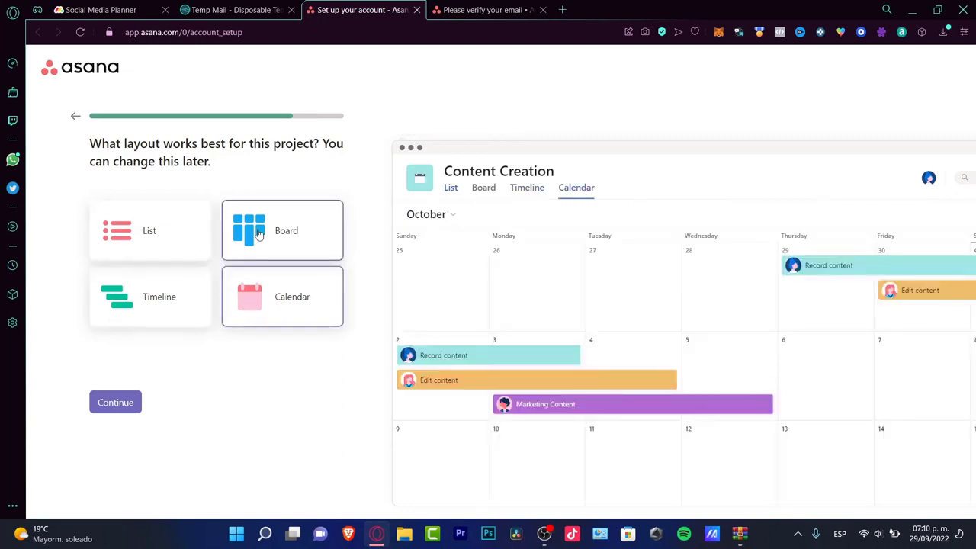
left_click(120, 410)
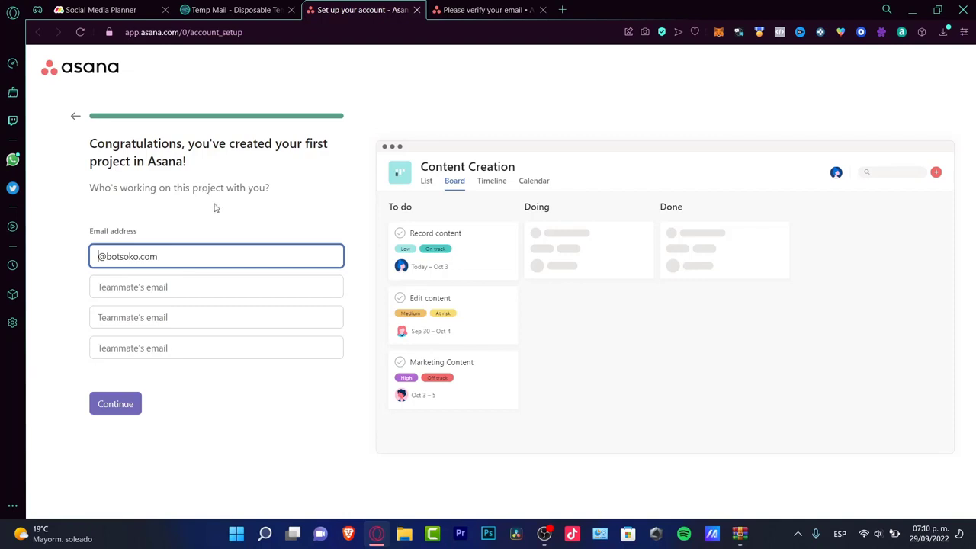
Continue without inviting any teammates and skip the app download offer.
left_click(238, 290)
left_click(181, 250)
left_click(195, 281)
left_click(199, 317)
left_click(211, 348)
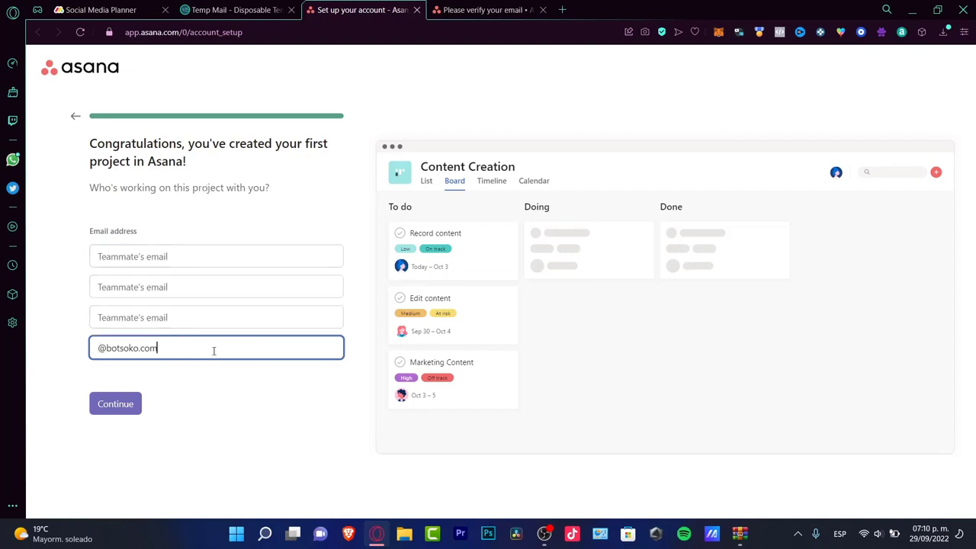
left_click(128, 412)
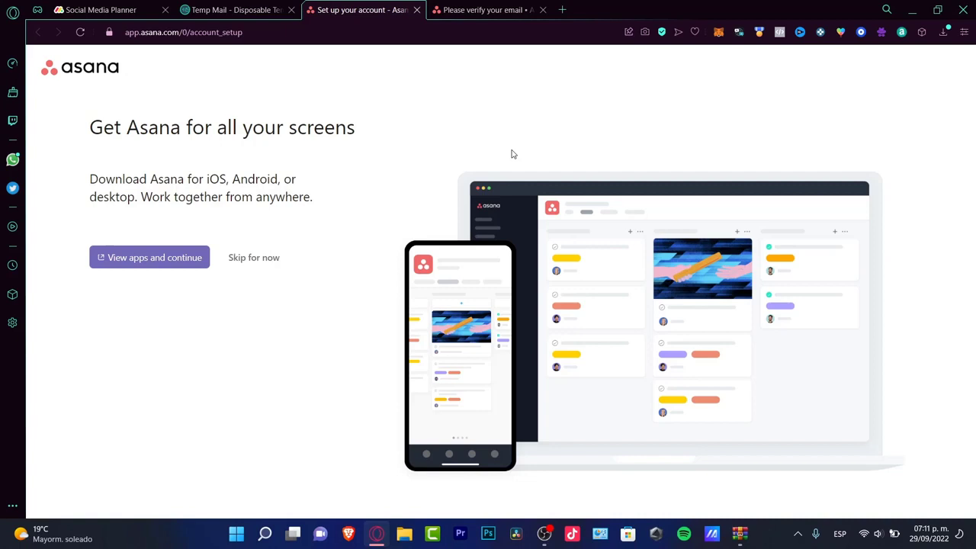
left_click(254, 257)
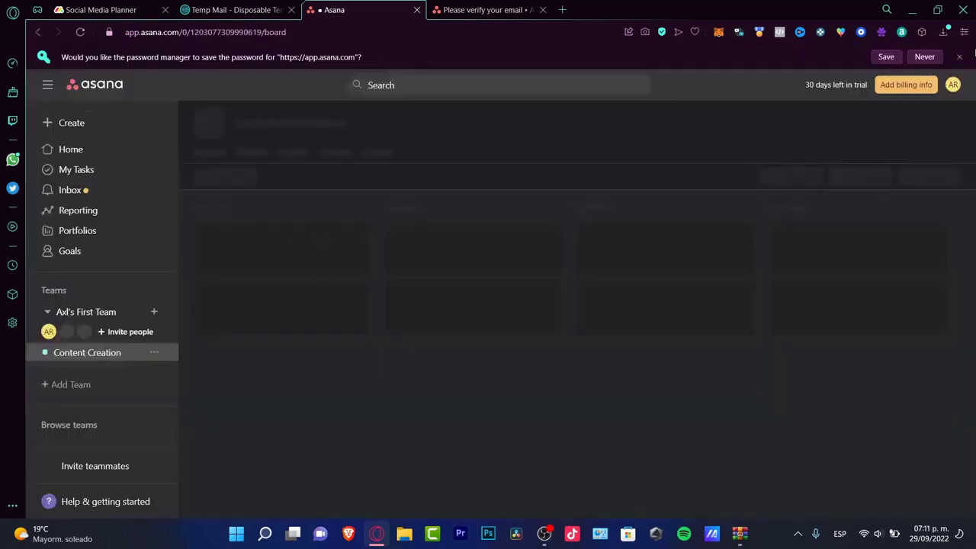
Dismiss the password-save bar and view the 30-day trial status in the account menu.
left_click(960, 57)
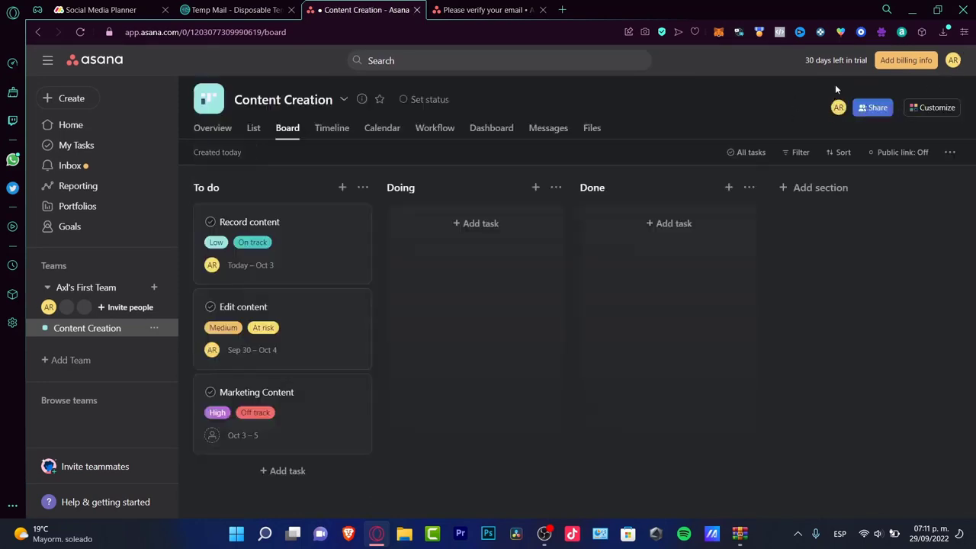
left_click_drag(814, 60, 853, 61)
left_click_drag(861, 64, 866, 64)
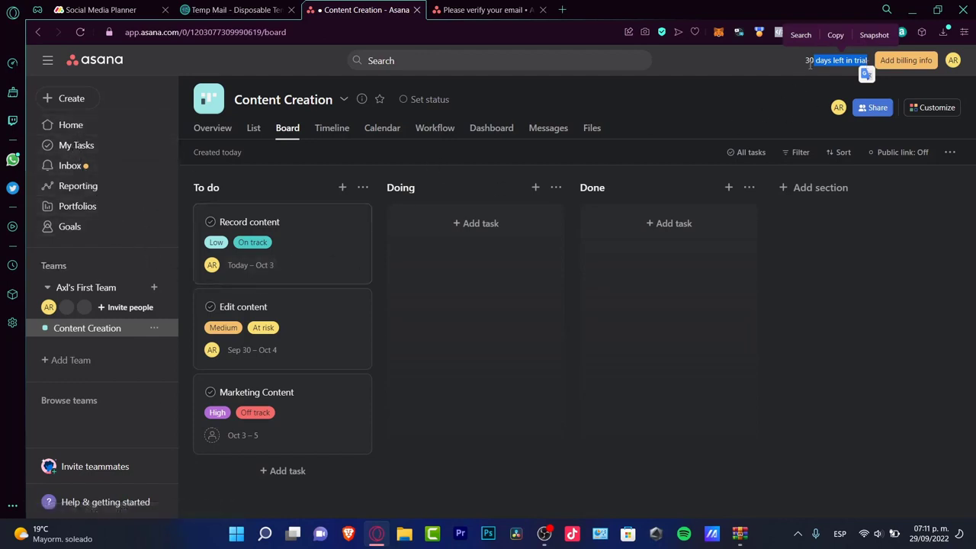
left_click(951, 61)
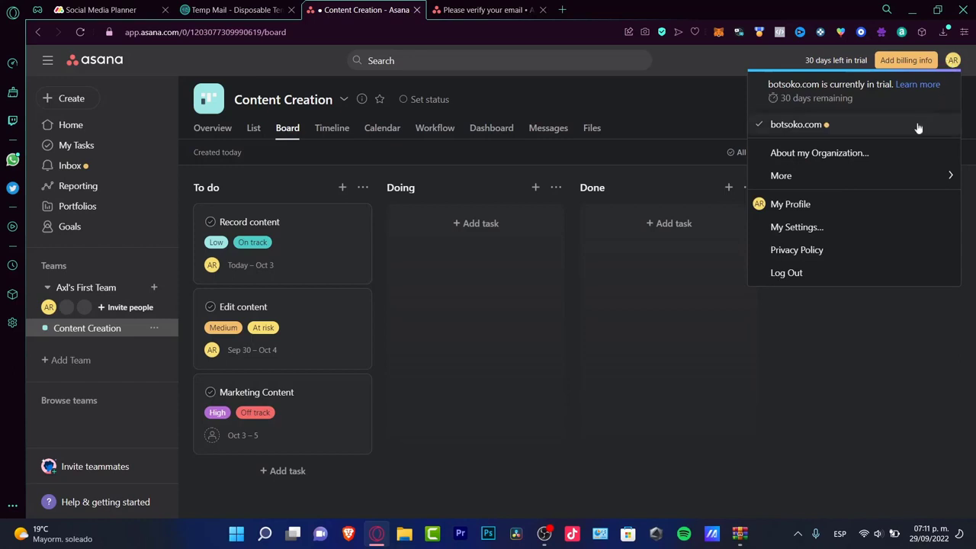
left_click(940, 81)
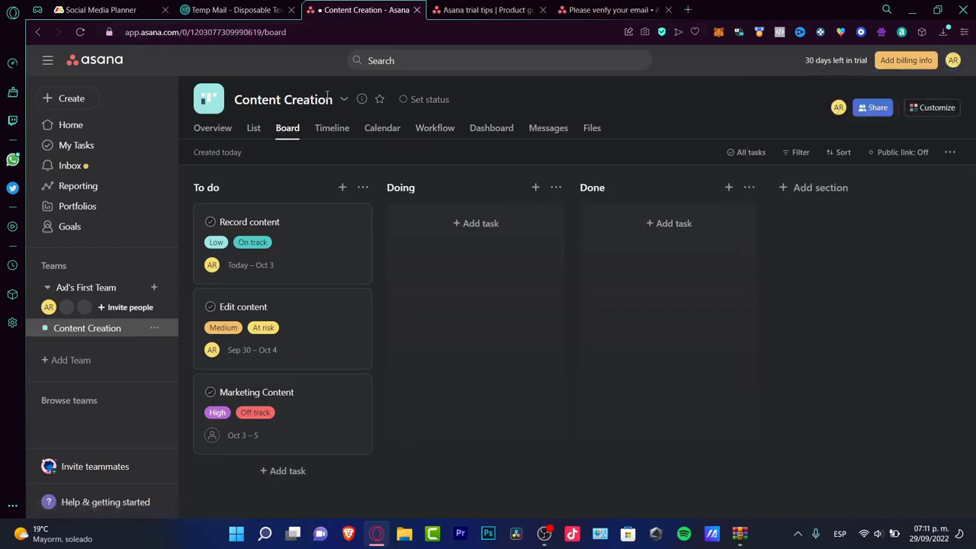
Rename the Content Creation project to 'Youtube Videos' in its project details.
left_click(343, 99)
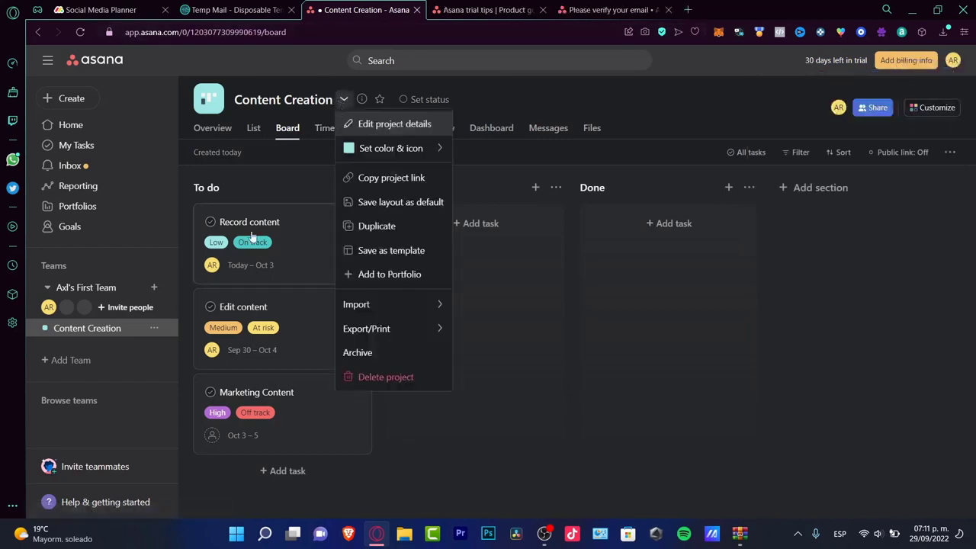
left_click(409, 122)
left_click_drag(423, 181, 321, 185)
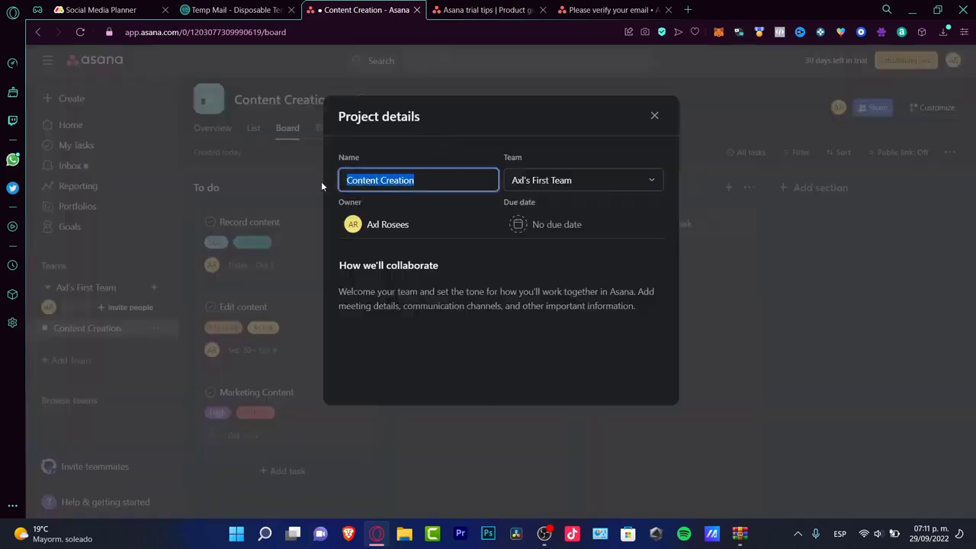
type("Youtube")
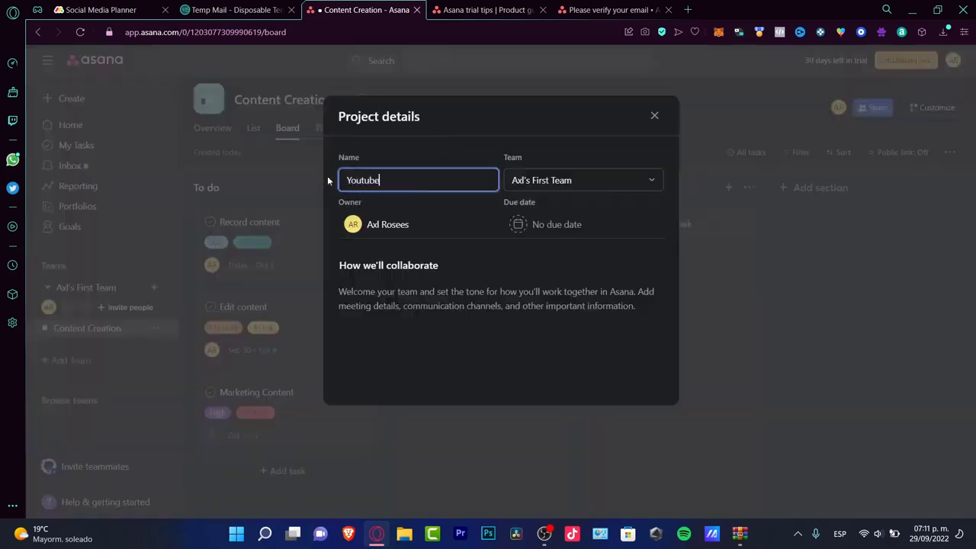
type(" Videos")
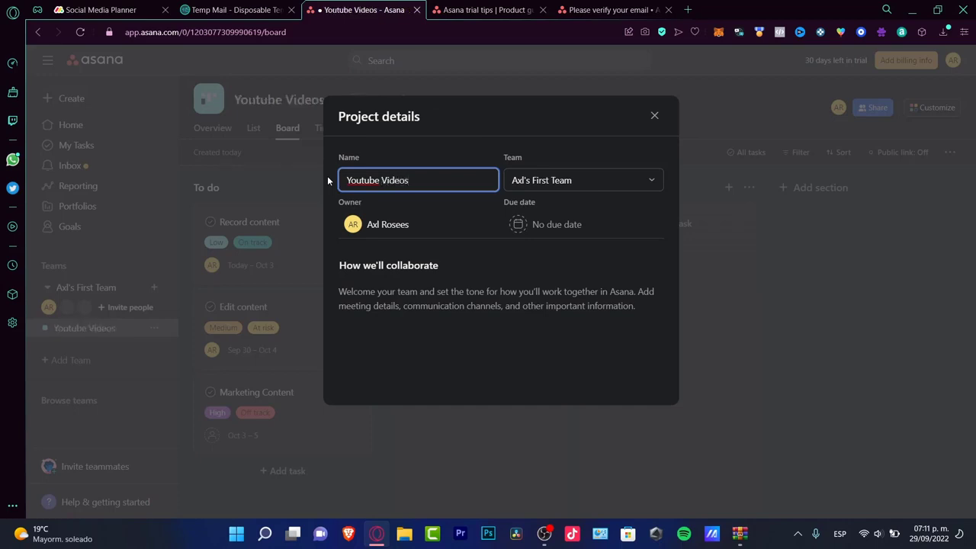
Set the project due date to November 30, 2022 and close the details dialog.
left_click(519, 225)
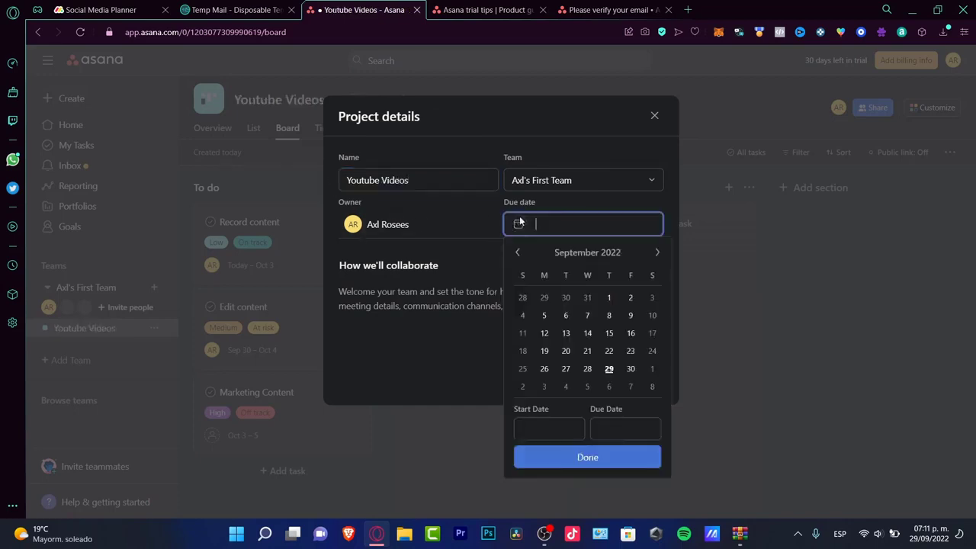
left_click(658, 252)
left_click(659, 253)
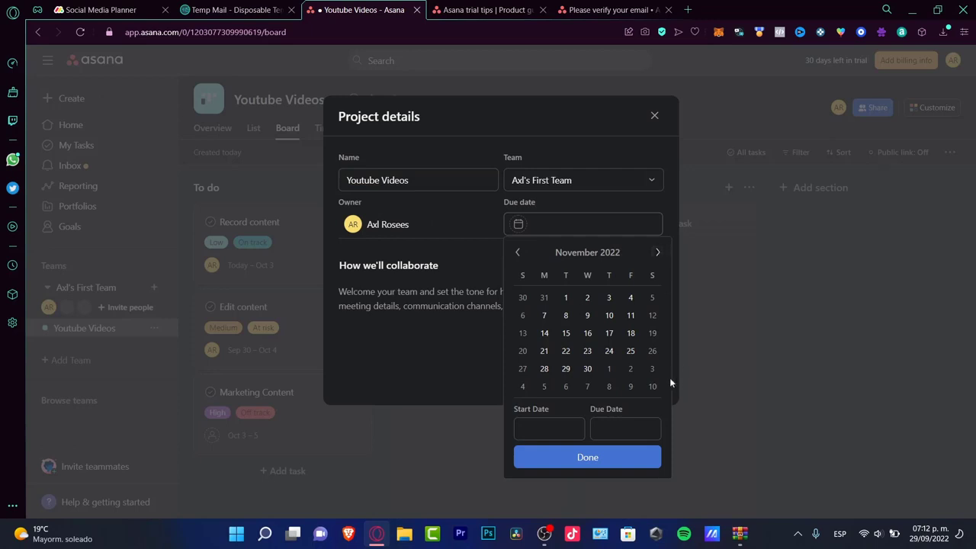
left_click(587, 369)
left_click(607, 459)
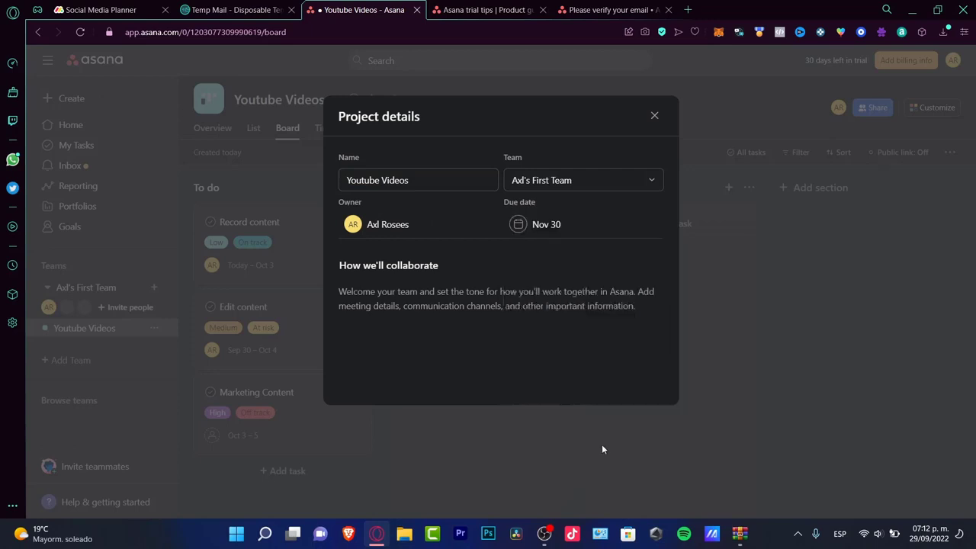
left_click(497, 299)
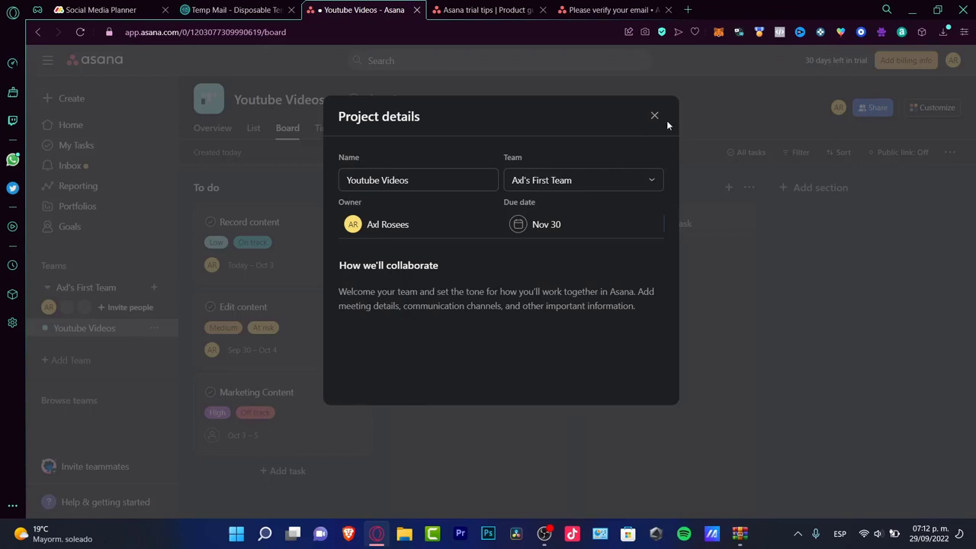
left_click(658, 116)
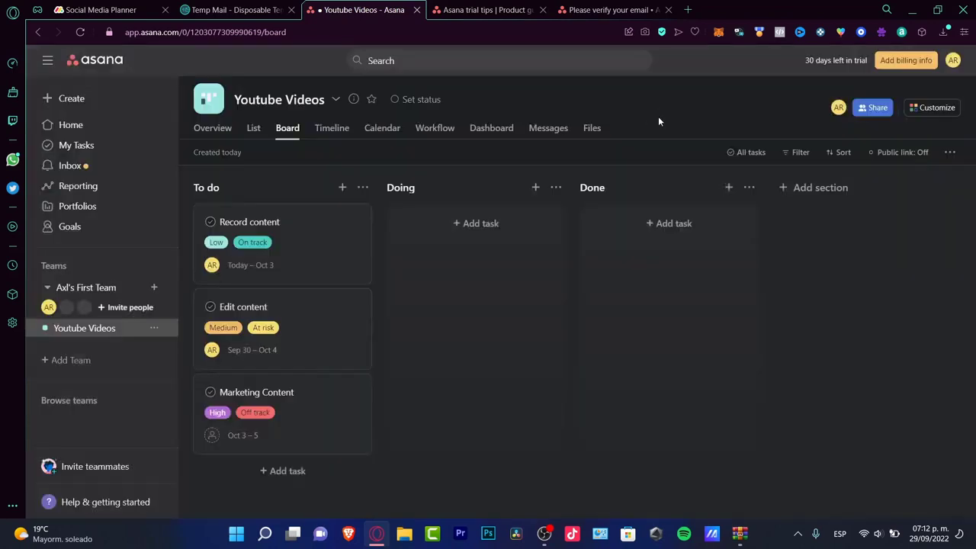
On the Overview page, write 'Welcome everybody, let's rock n roll' under How we'll collaborate.
left_click(227, 131)
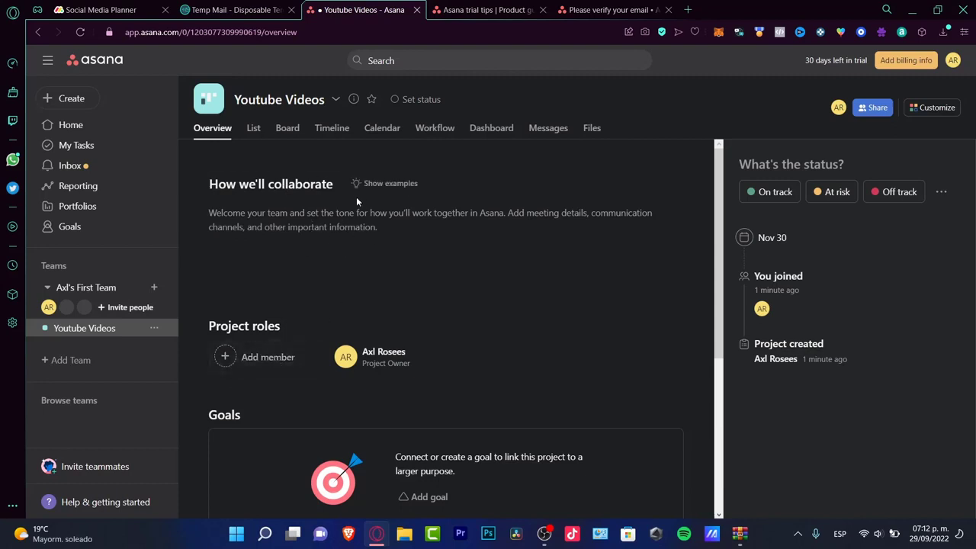
left_click(383, 230)
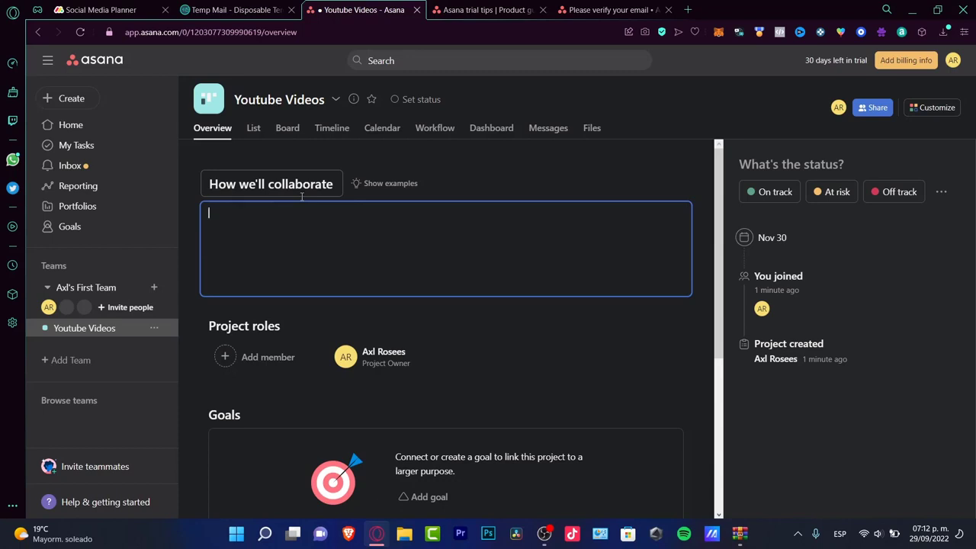
type("Welcome ")
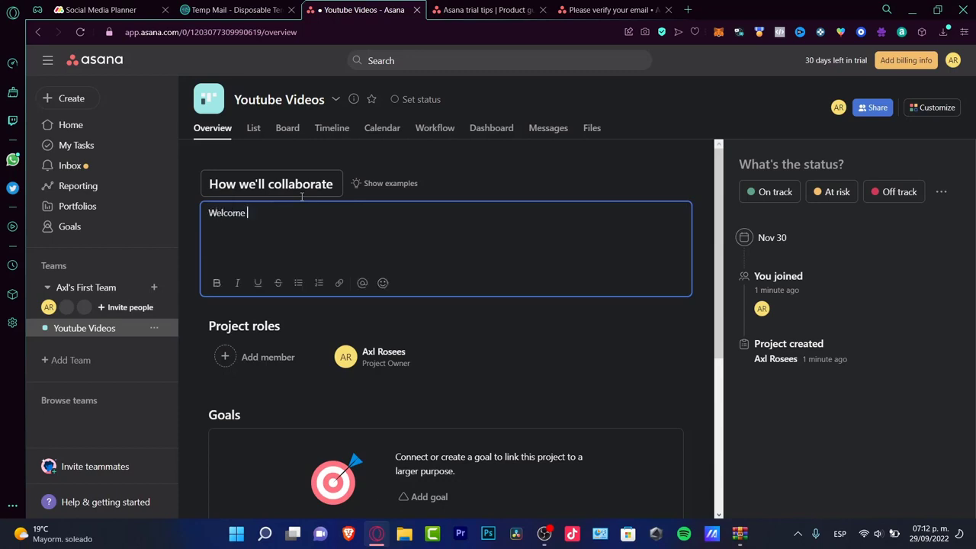
type("everybody, let's rock n roll")
left_click(488, 337)
scroll(501, 325, "down", 3)
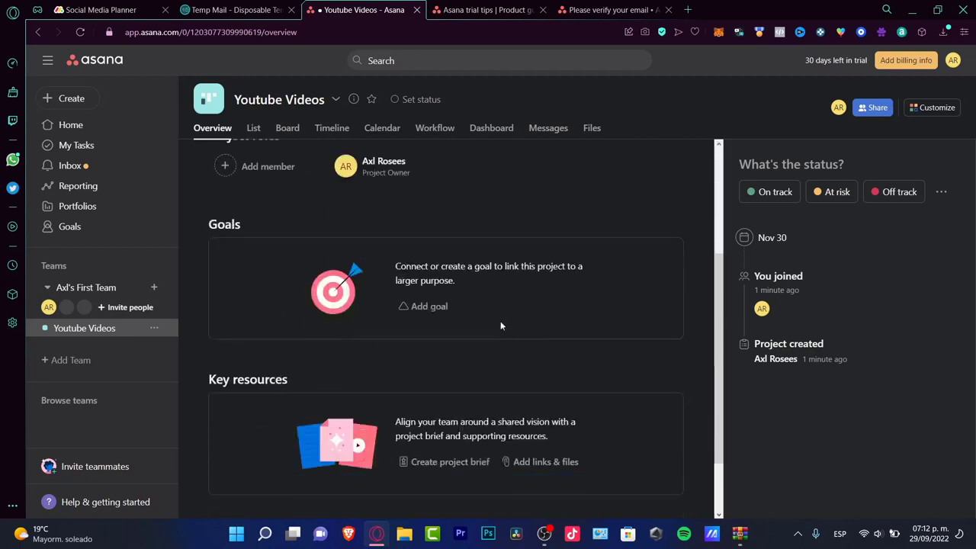
Create a project goal named 'Publish 20 videos per month'.
left_click(421, 305)
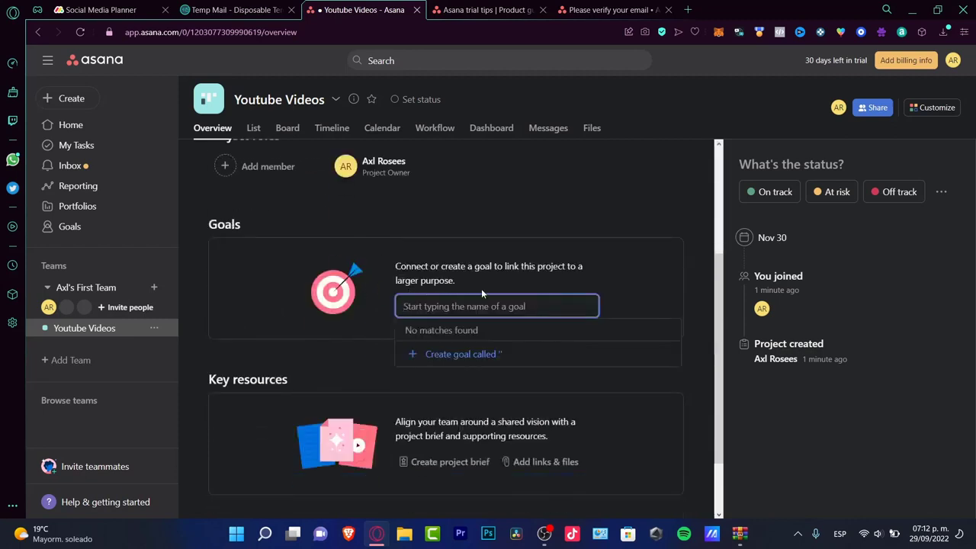
type("Publish 20 vi")
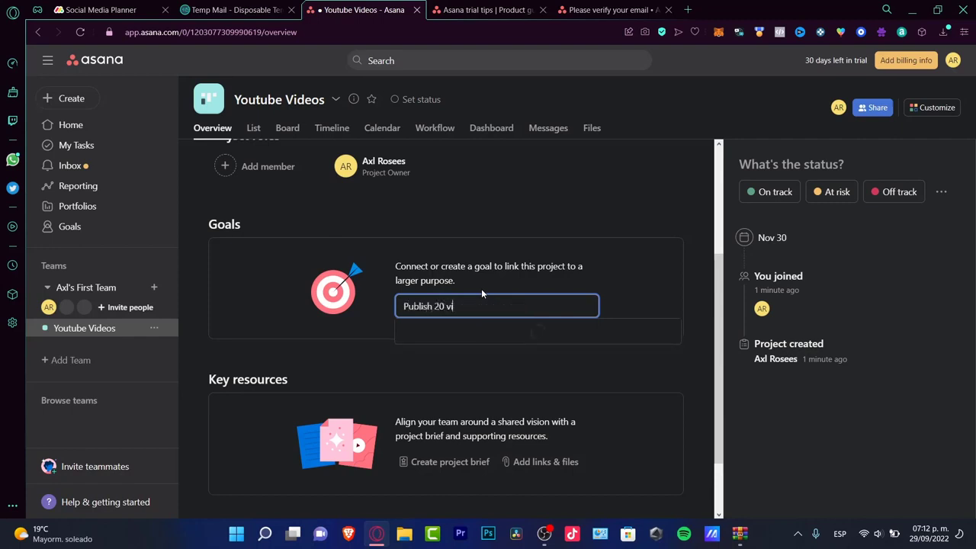
type("deos per month")
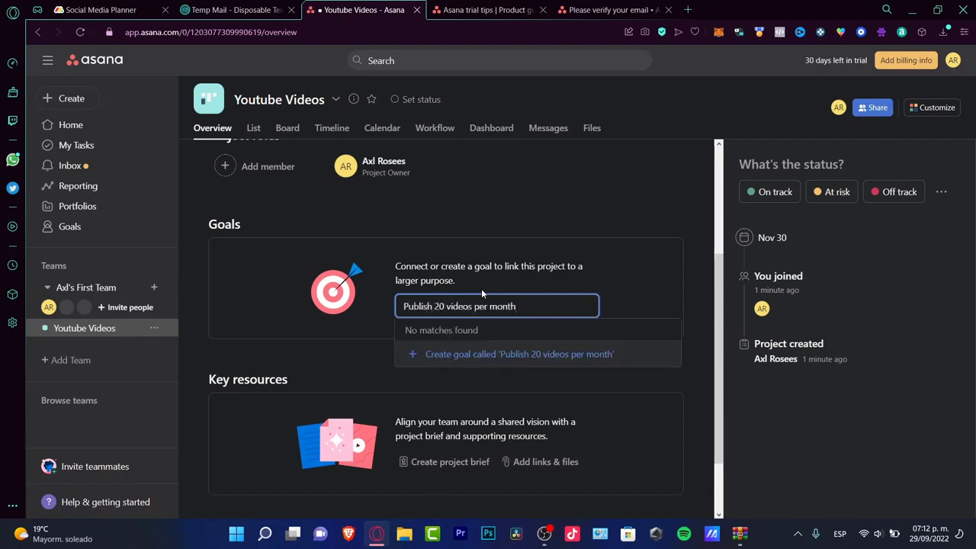
left_click(587, 354)
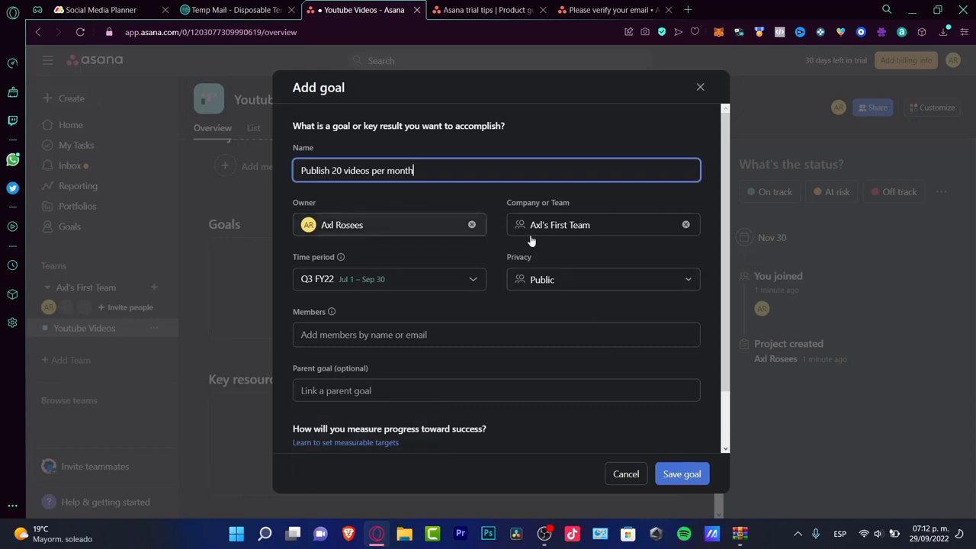
Set the goal's time period to FY22 with no members, and save it.
left_click(364, 282)
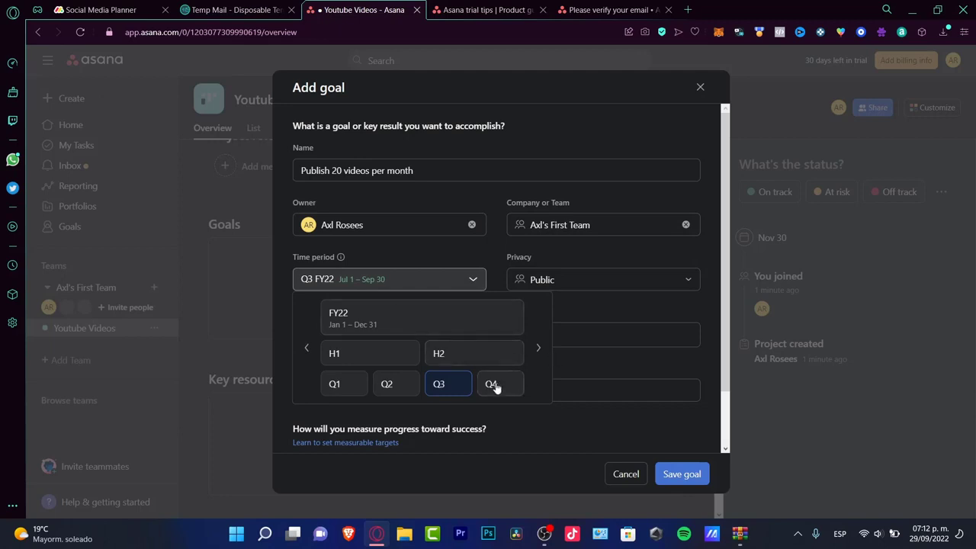
left_click(343, 385)
left_click(410, 282)
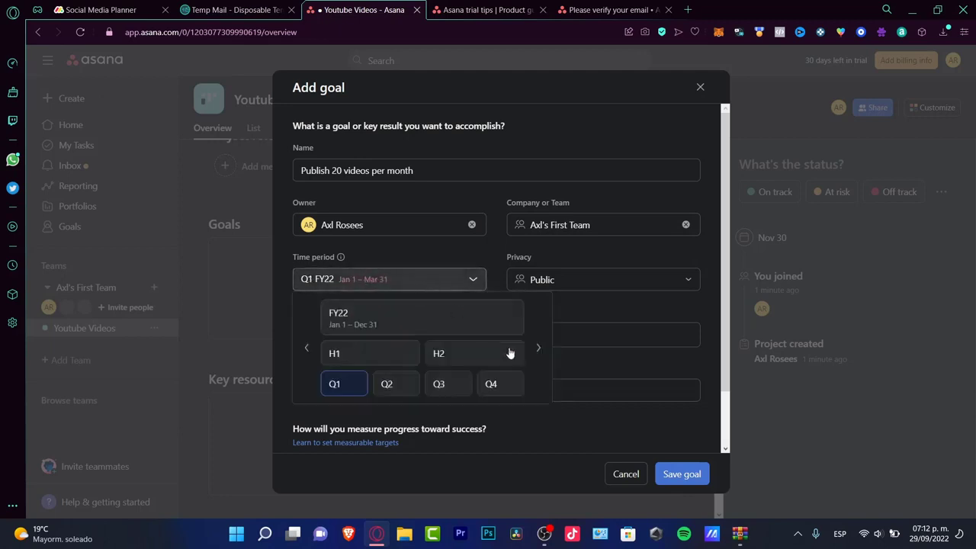
left_click(415, 327)
left_click(418, 336)
left_click(479, 320)
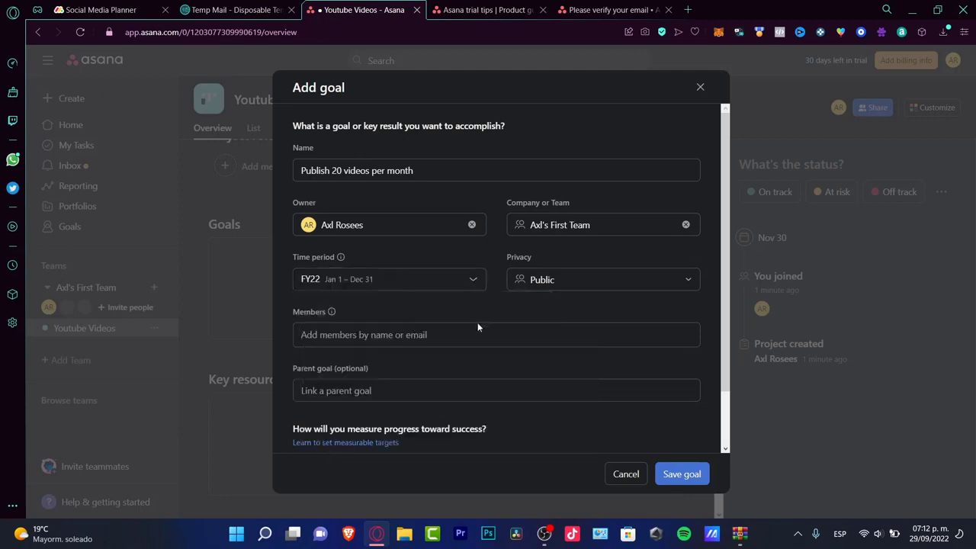
left_click(684, 474)
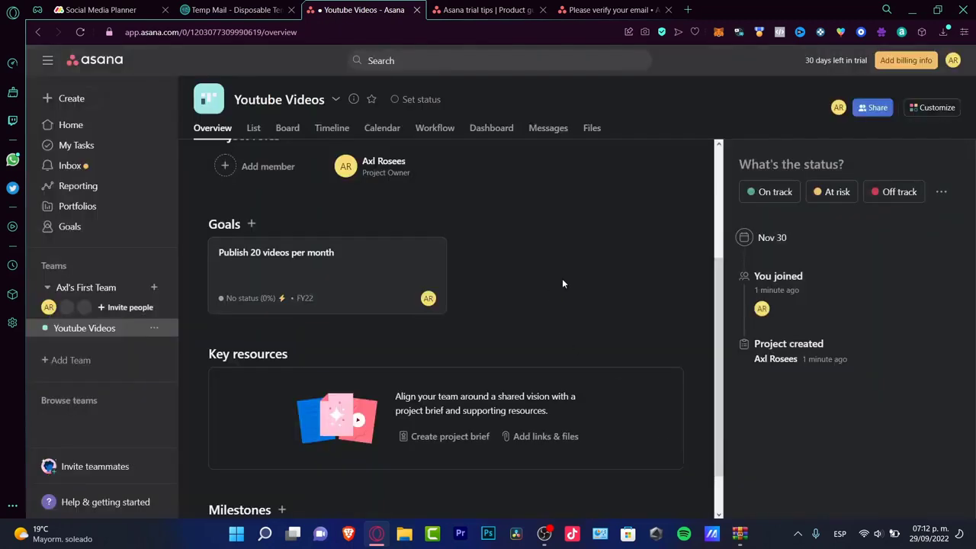
scroll(381, 295, "down", 1)
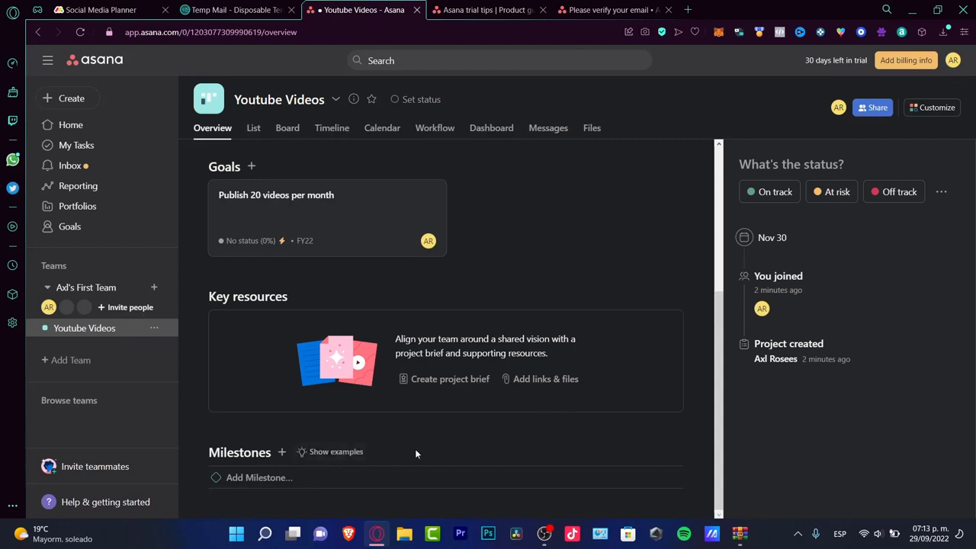
Add milestones '10 videos', '20 videos' and '25 videos' to the project overview.
left_click(281, 453)
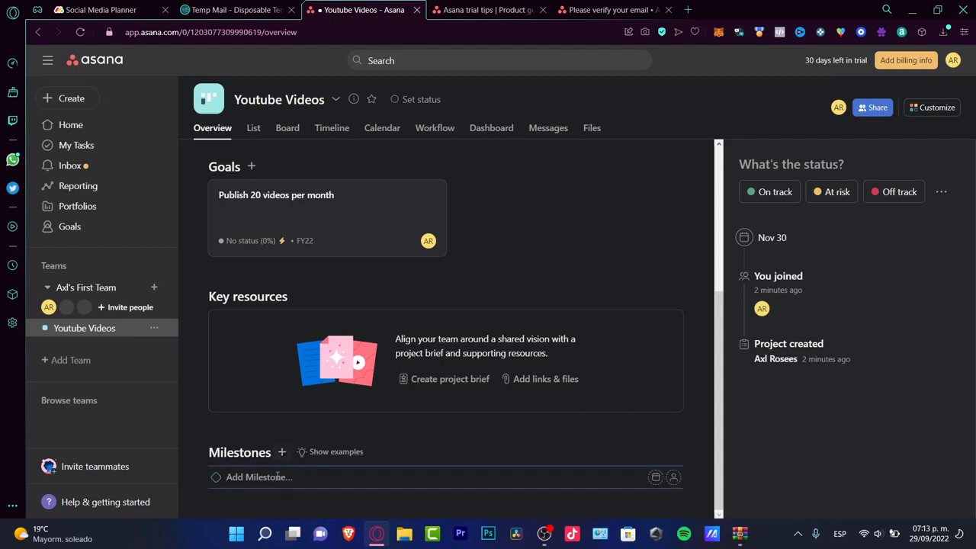
type("0 videos")
key("Return")
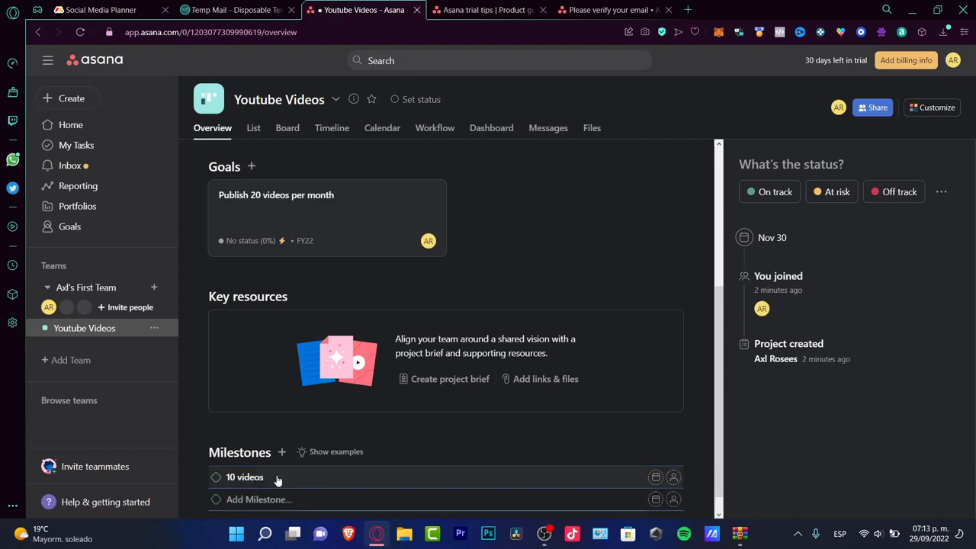
type("20 videos")
key("Return")
type("25 videos")
key("Return")
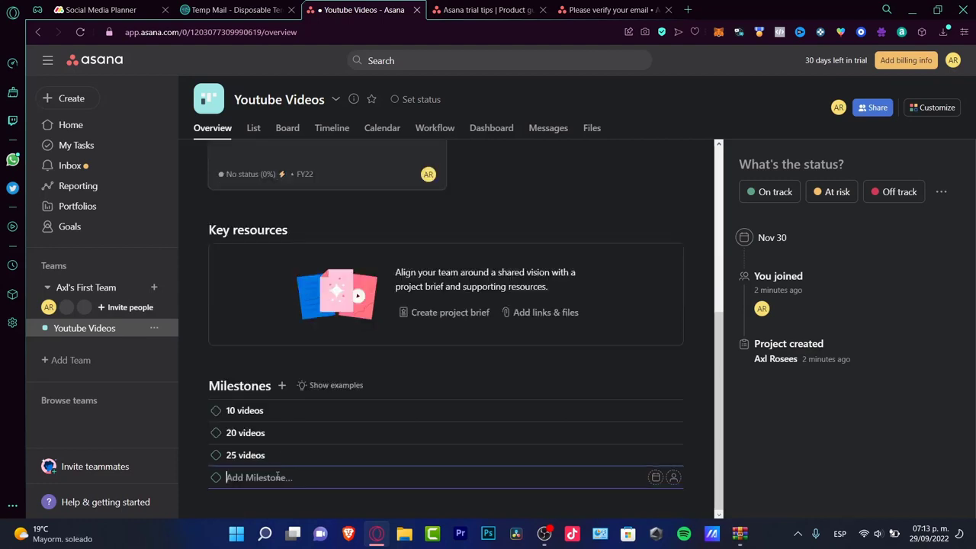
left_click(458, 345)
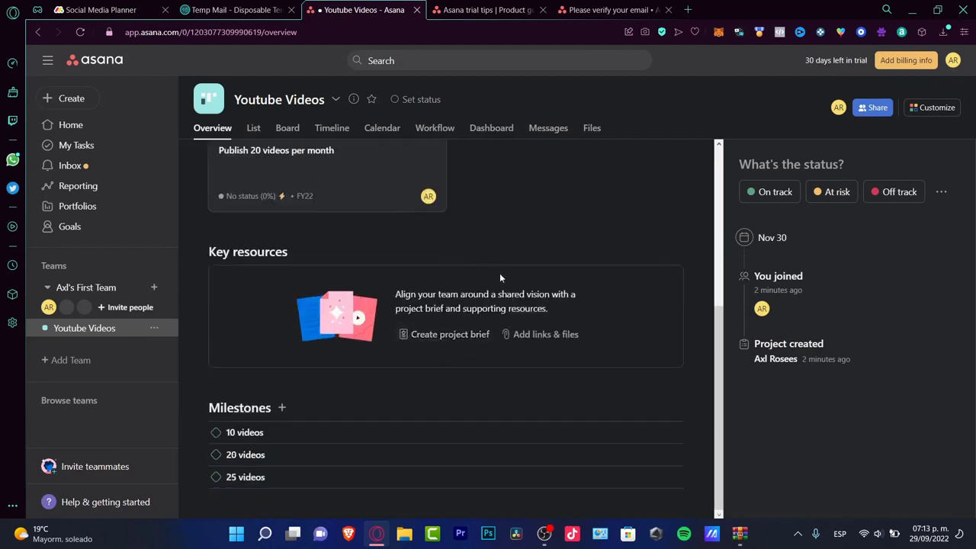
Post an On track status update for the Youtube Videos project.
left_click(793, 196)
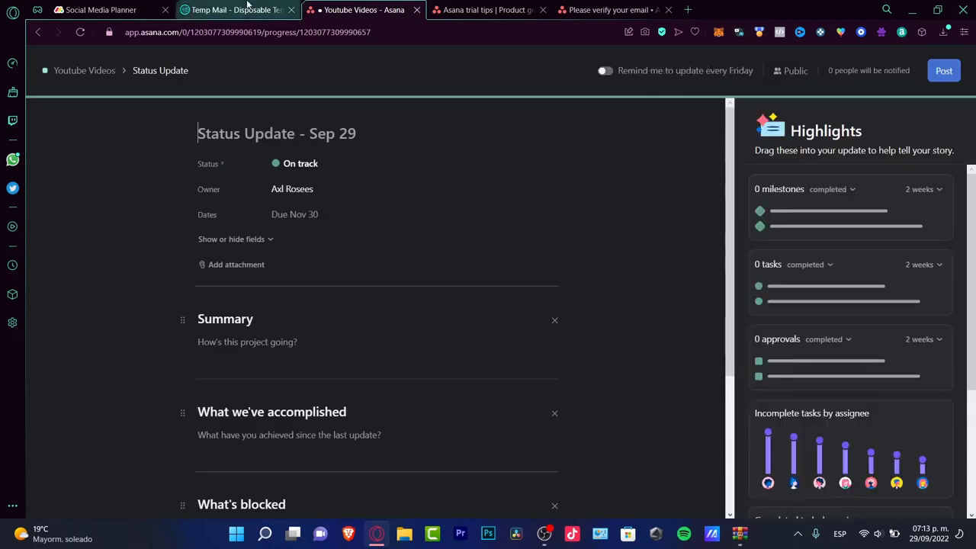
left_click(944, 71)
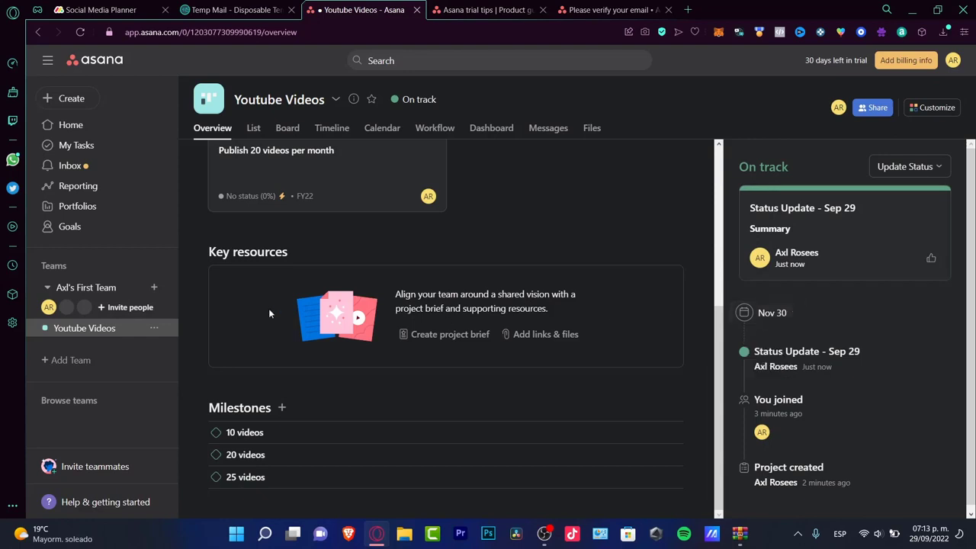
left_click(95, 147)
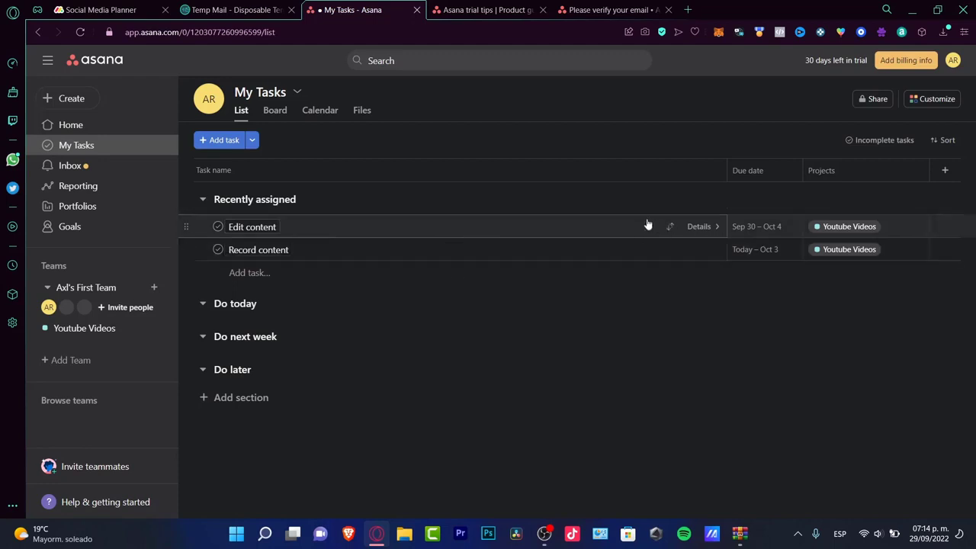
Select and then deselect the Edit content and Record content tasks, then go Home.
left_click_drag(591, 229, 594, 259)
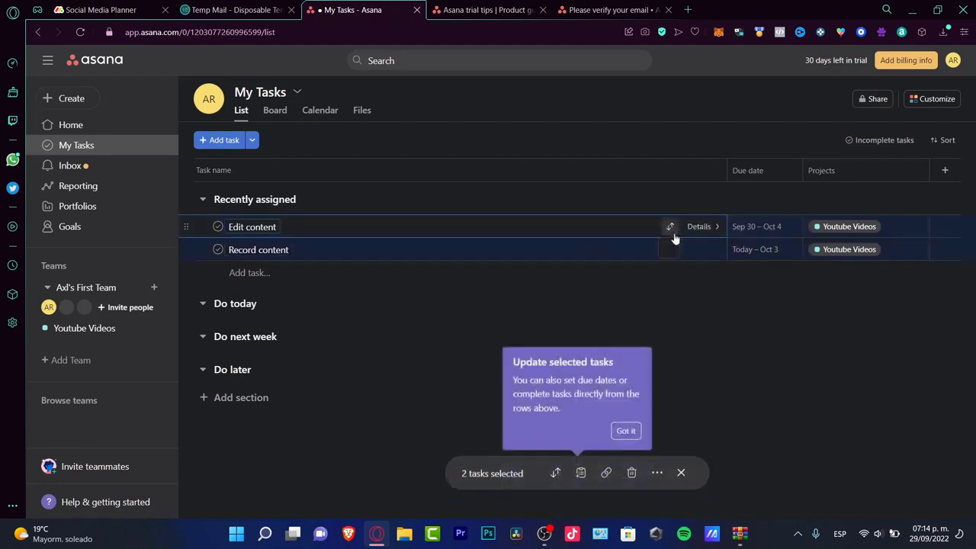
left_click(692, 281)
left_click(85, 125)
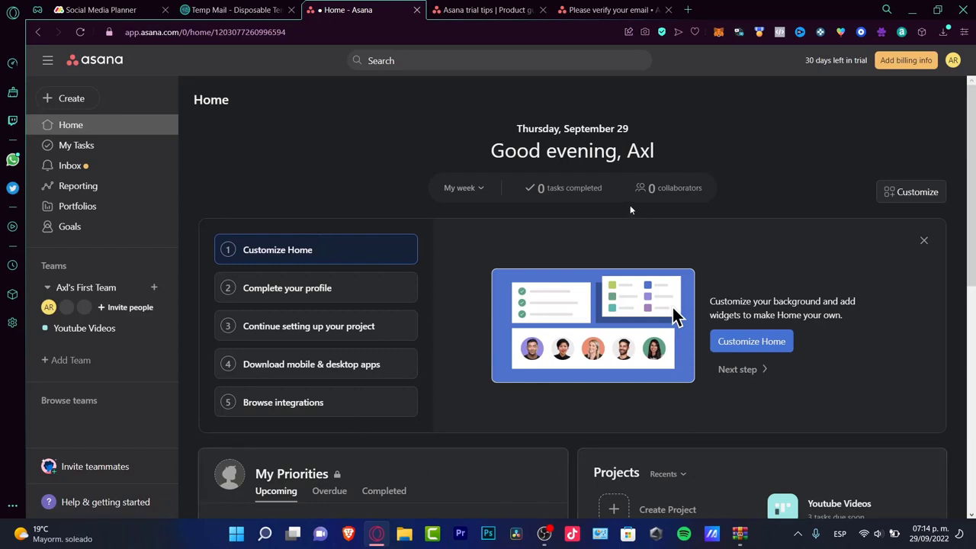
Set the Home page background to orange.
left_click(778, 342)
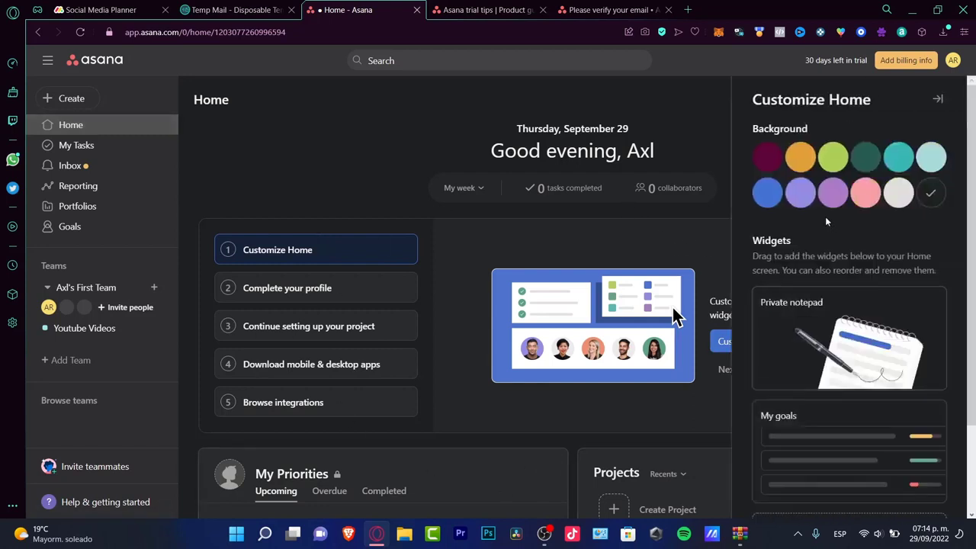
left_click(803, 163)
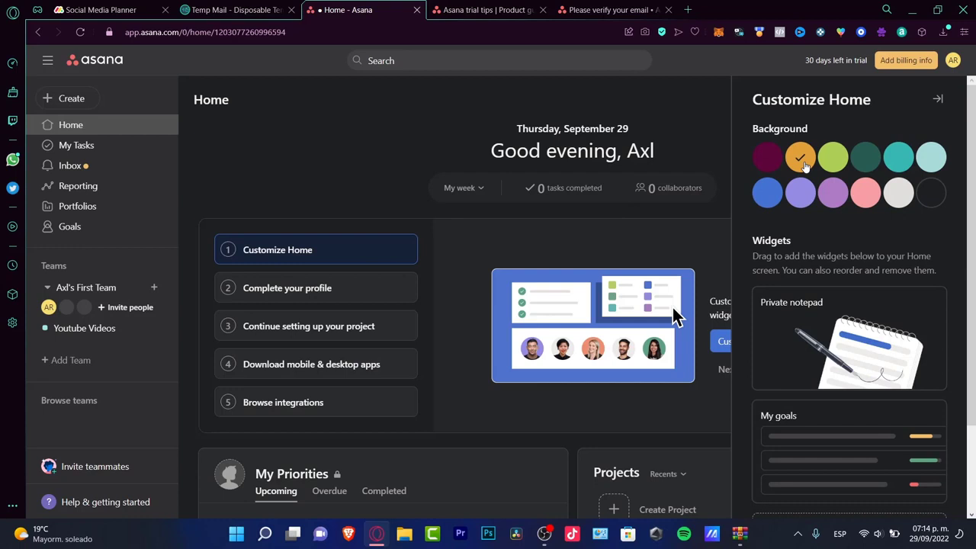
scroll(803, 163, "down", 3)
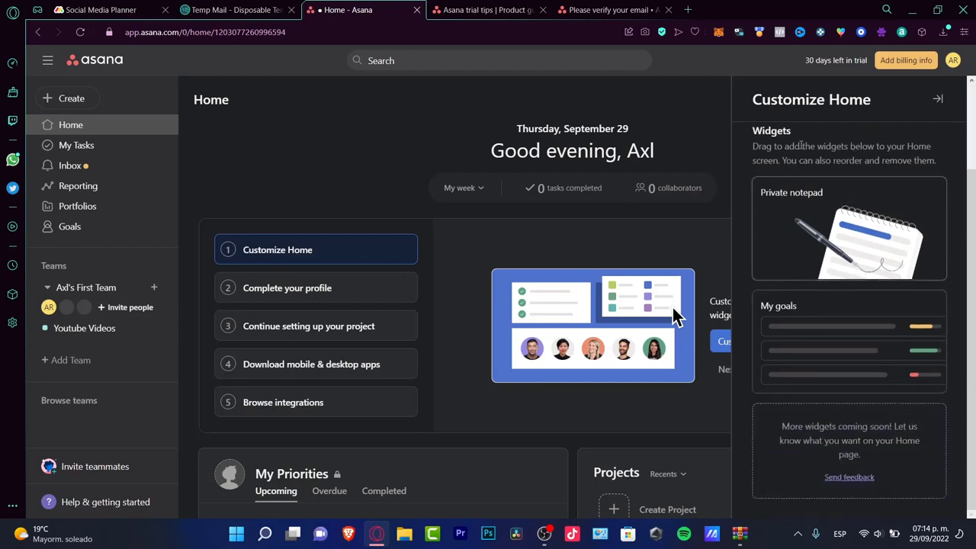
left_click(675, 315)
Move the My Priorities widget to the right of the Projects widget.
scroll(669, 379, "down", 3)
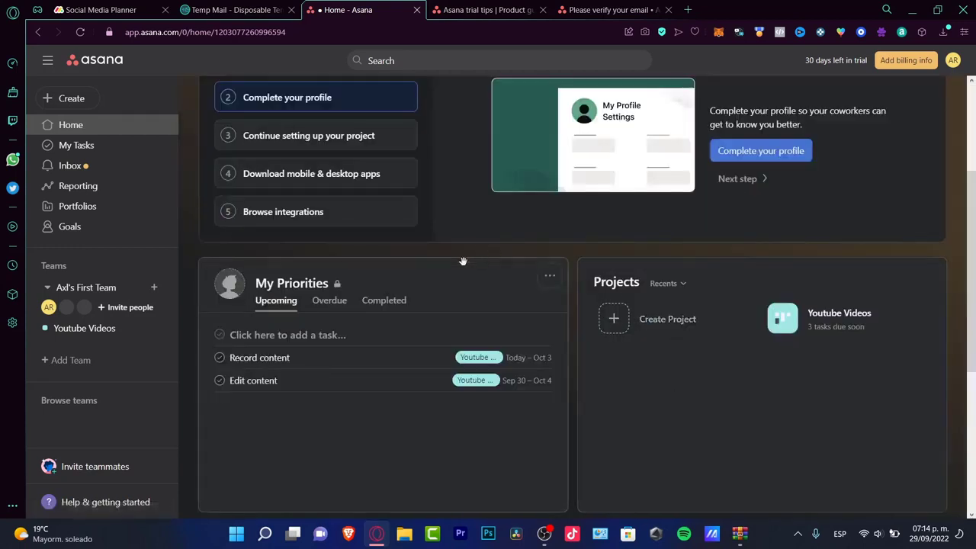
left_click_drag(300, 355, 318, 389)
left_click_drag(400, 300, 802, 312)
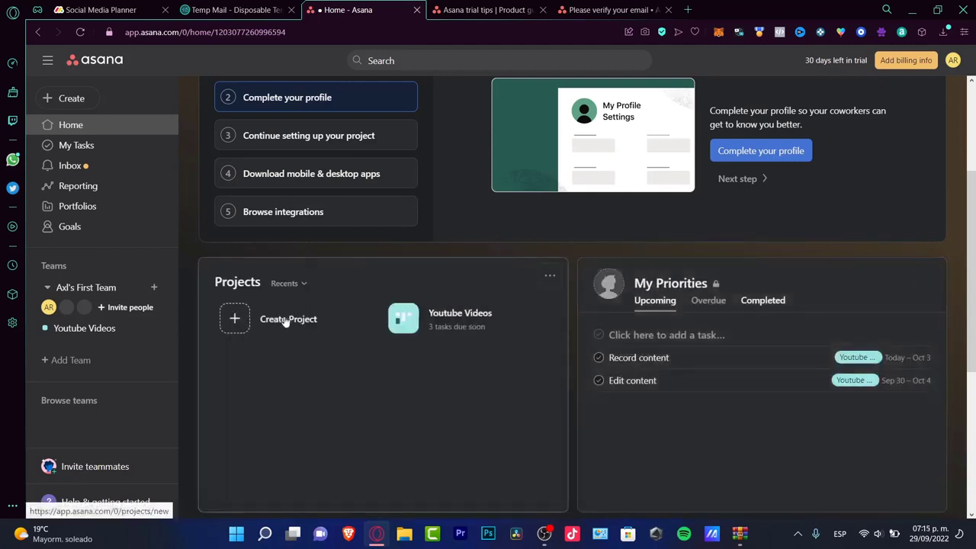
left_click(476, 313)
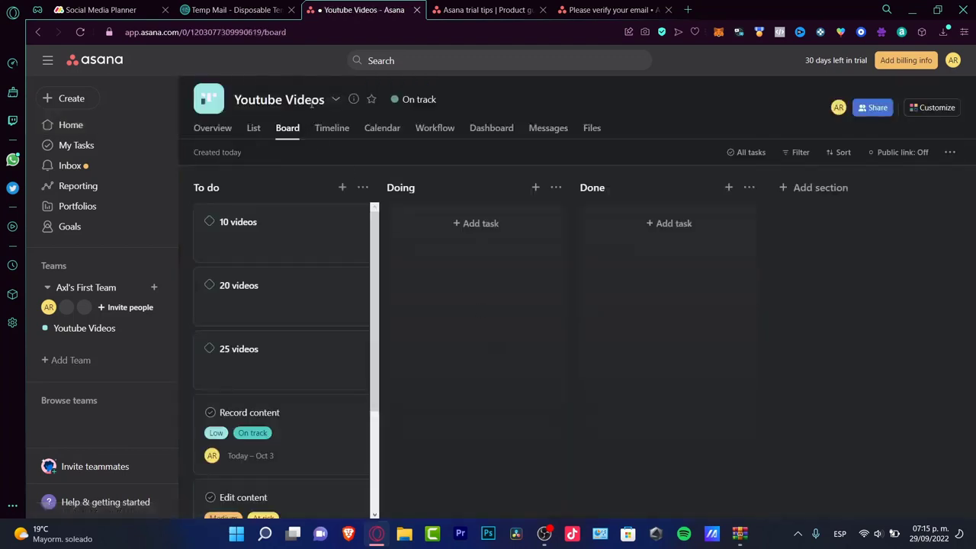
Start a new task 'Video Research' in the Youtube Videos project with no assignee.
left_click(78, 104)
left_click(125, 104)
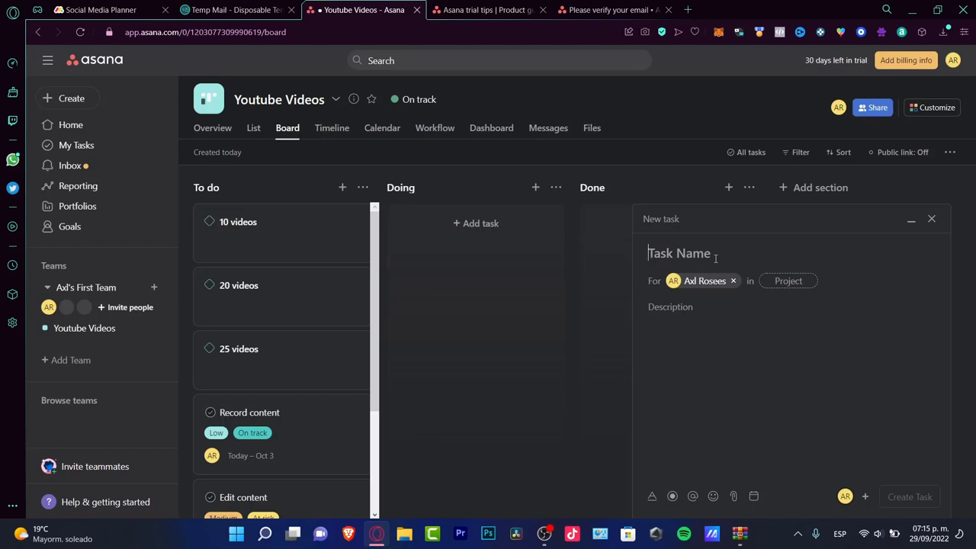
type("V")
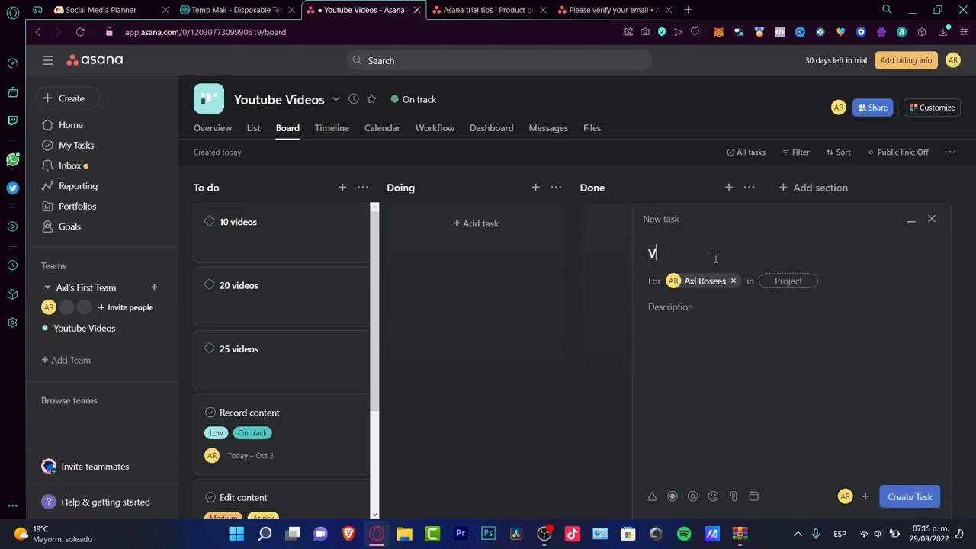
type("ideo Research")
left_click(730, 282)
left_click(775, 282)
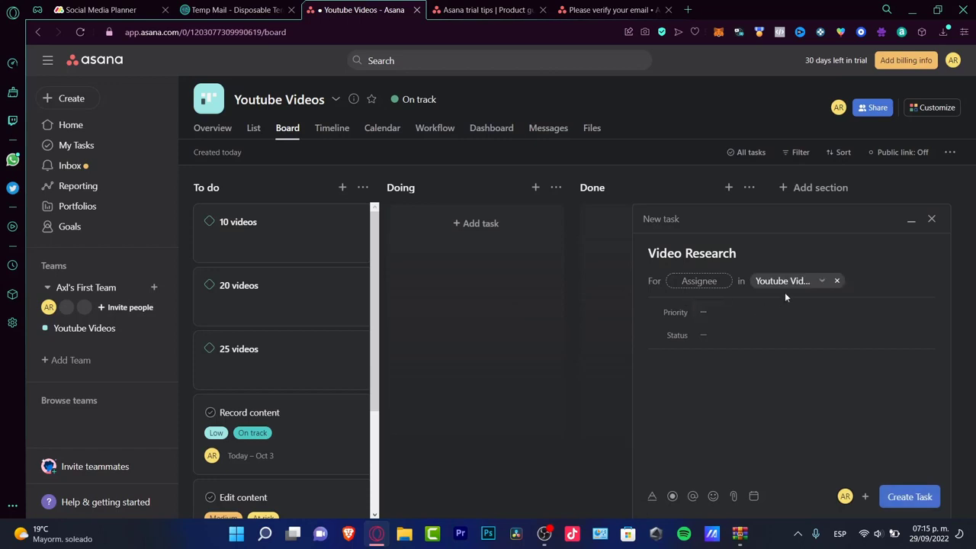
Give the task High priority, Off track status and a research description.
left_click(710, 313)
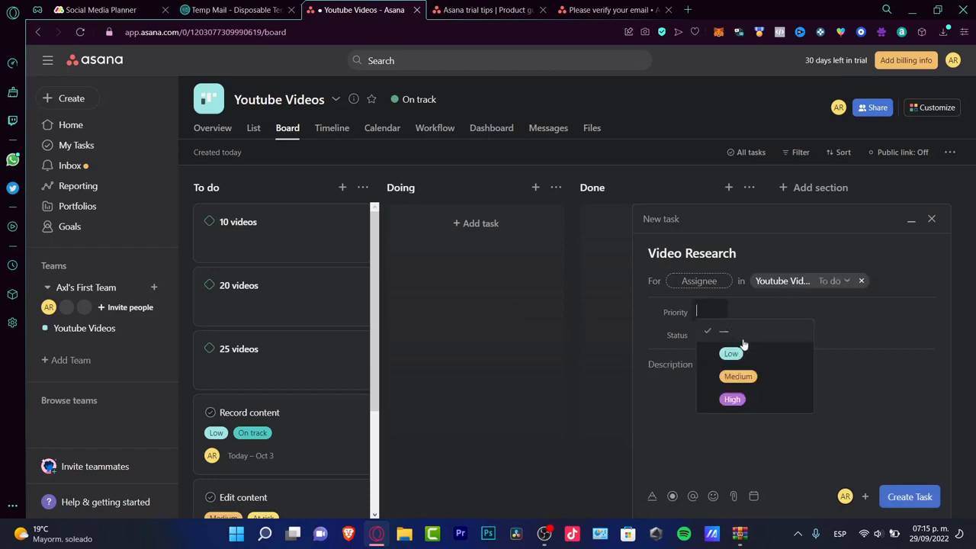
left_click(755, 398)
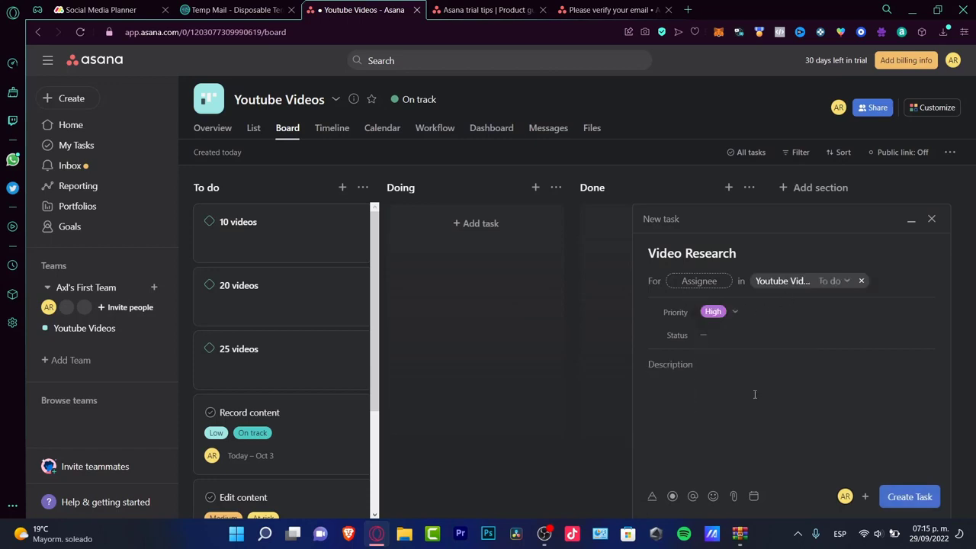
left_click(711, 333)
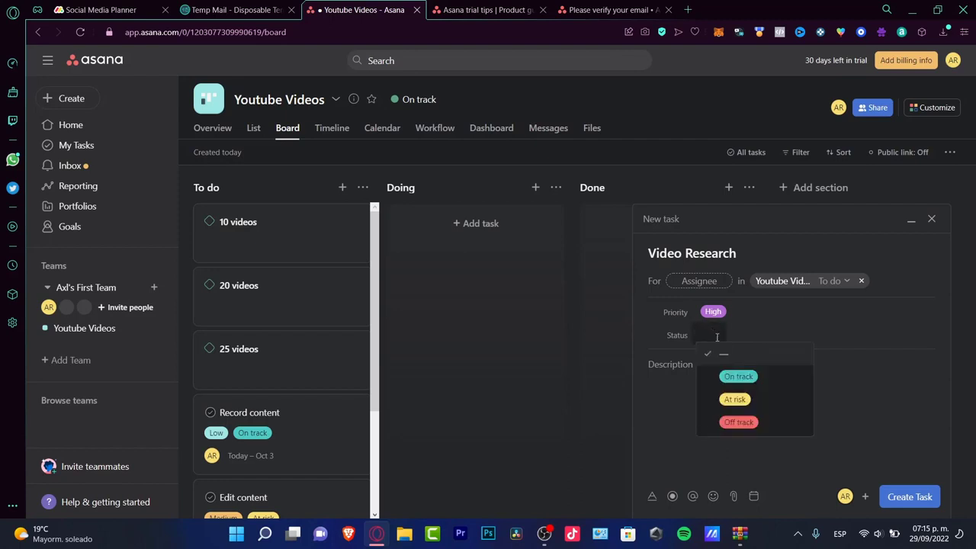
left_click(738, 422)
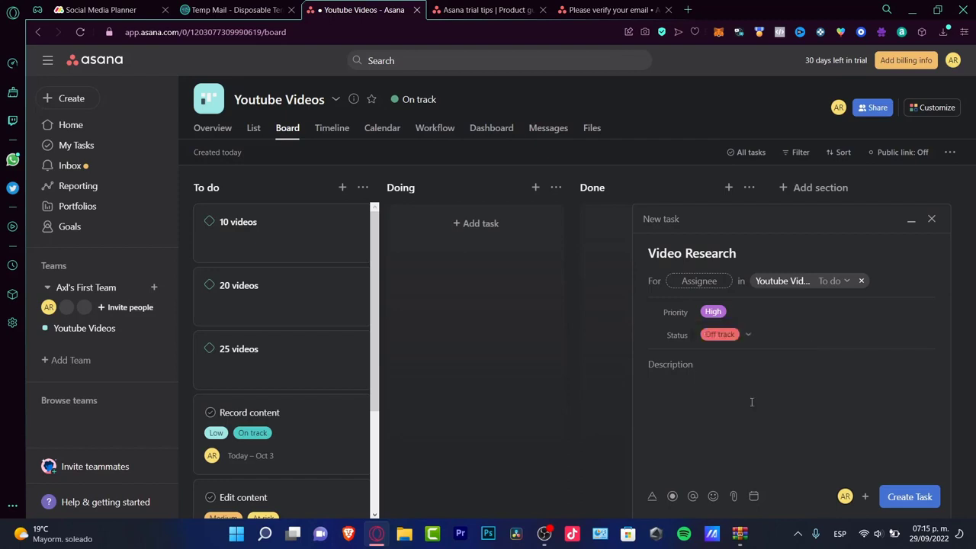
left_click(728, 374)
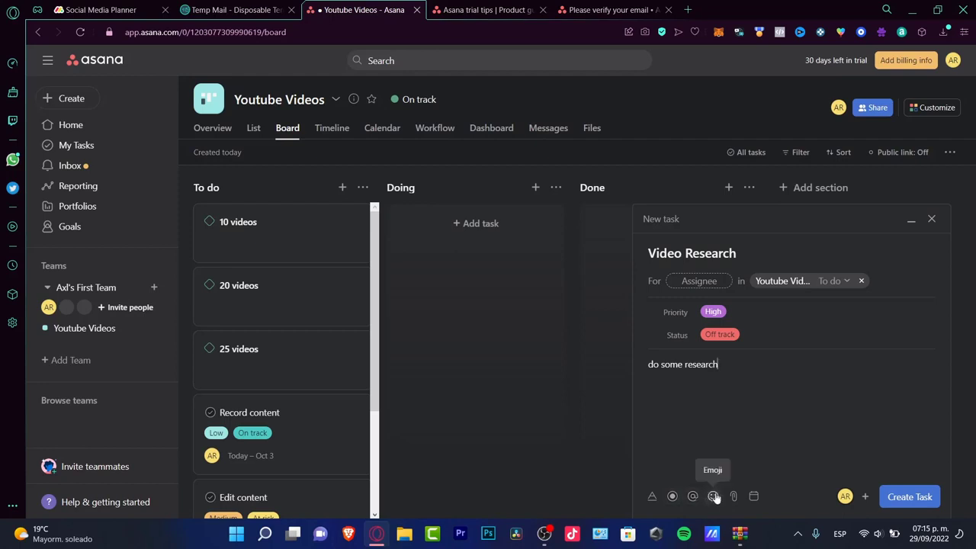
Set the due date to October 4, 2022, then clear it.
left_click(754, 496)
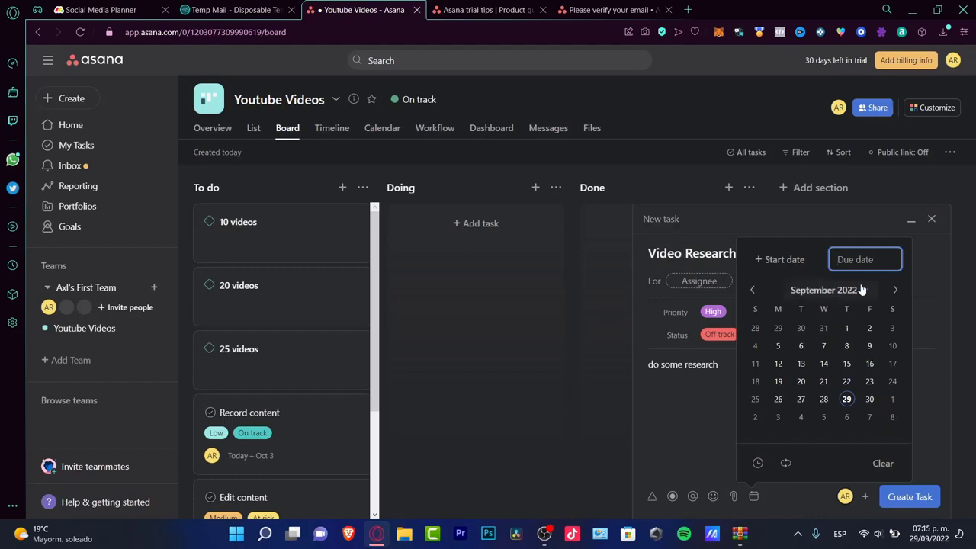
left_click(894, 289)
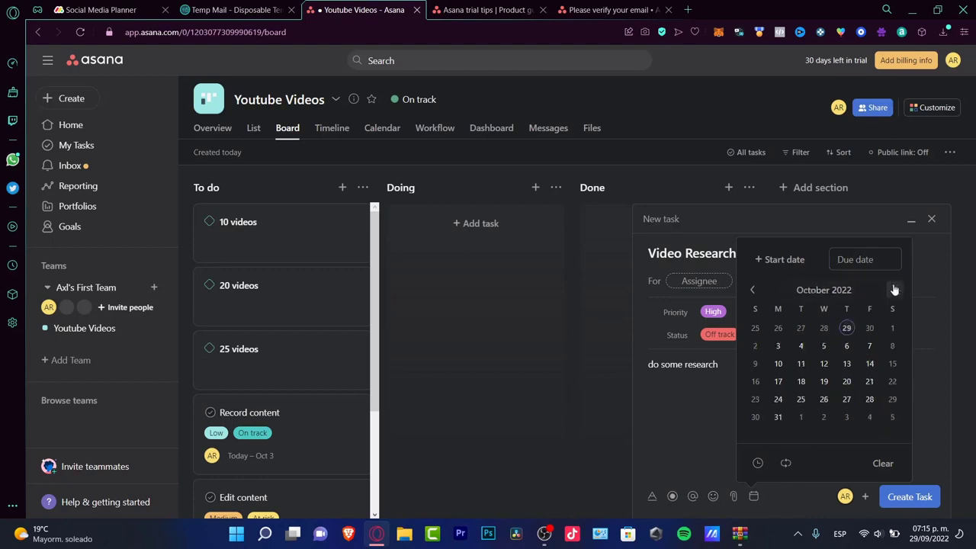
left_click(800, 350)
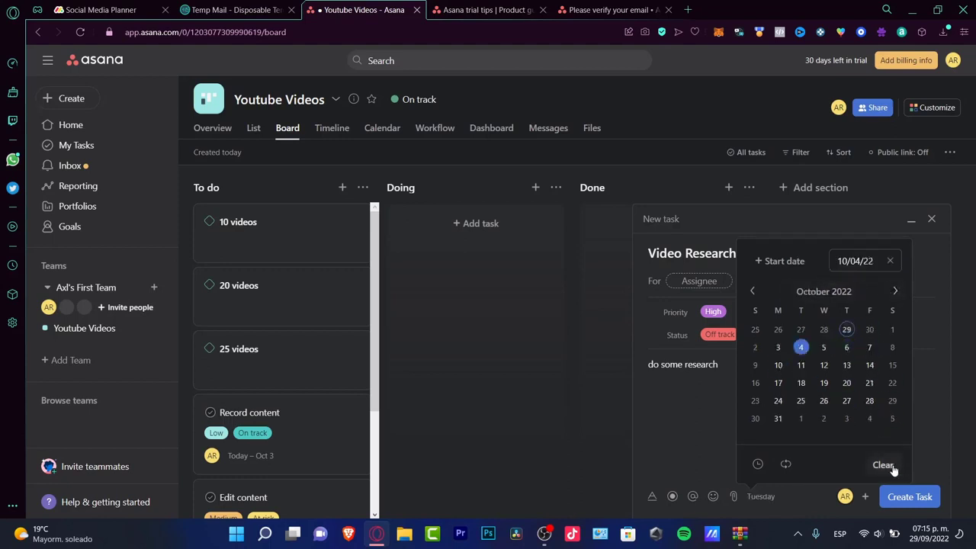
left_click(885, 465)
Create Video Research due October 5, assign it to the project owner, and open its details.
left_click(824, 348)
left_click(908, 496)
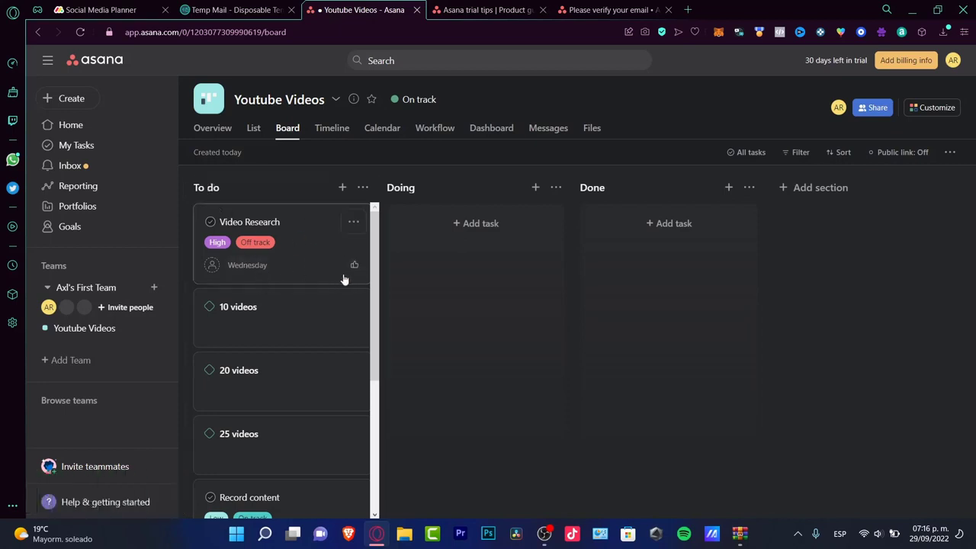
left_click(252, 266)
left_click(212, 264)
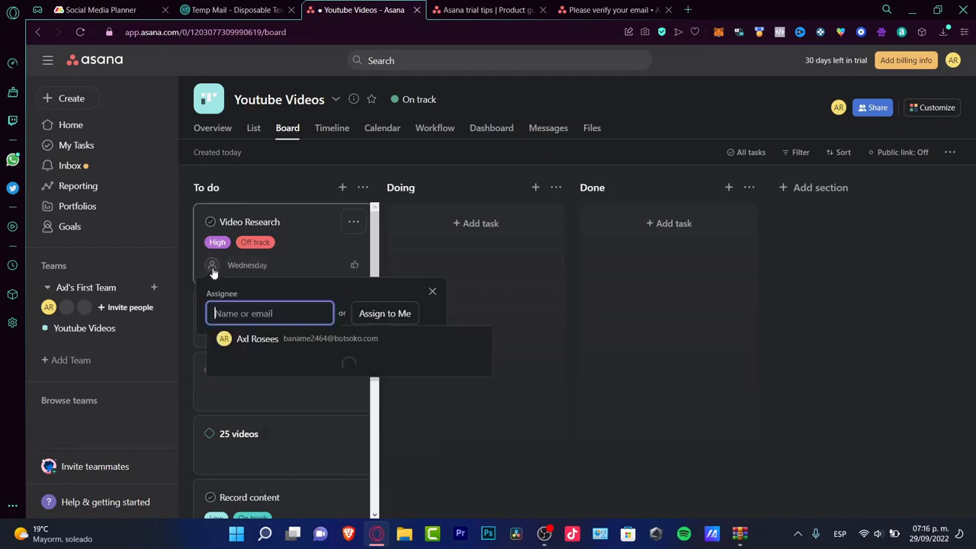
left_click(307, 353)
left_click(298, 239)
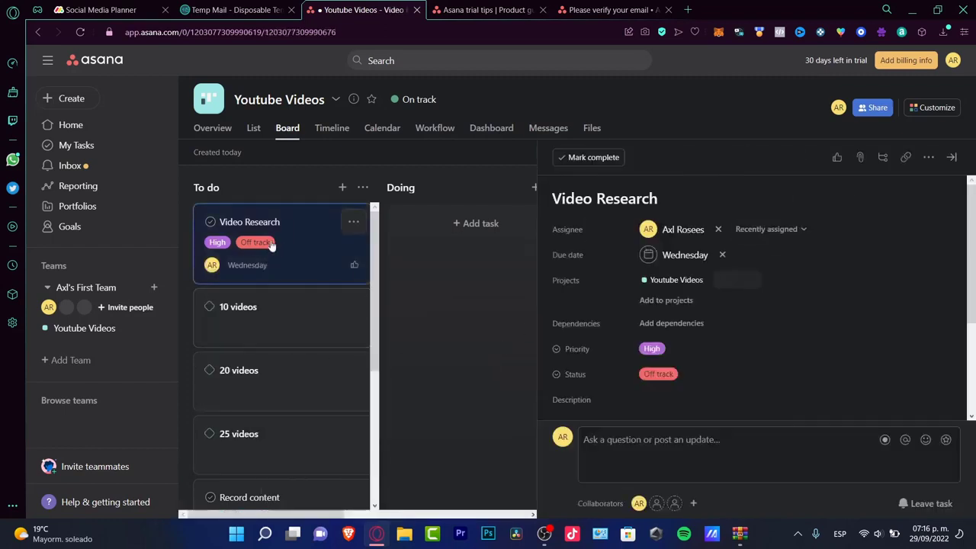
Open Video Research from My Tasks and change its status to On track.
left_click(77, 147)
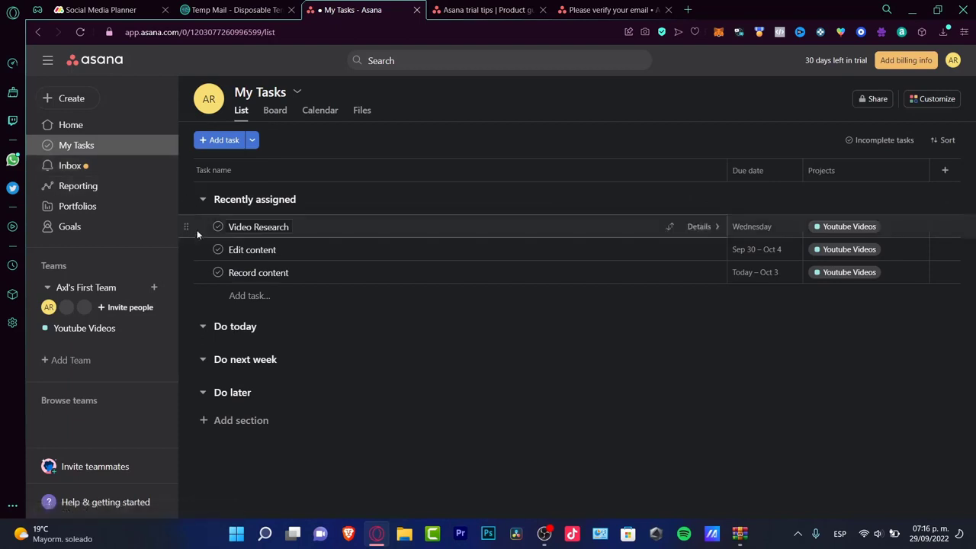
left_click(94, 128)
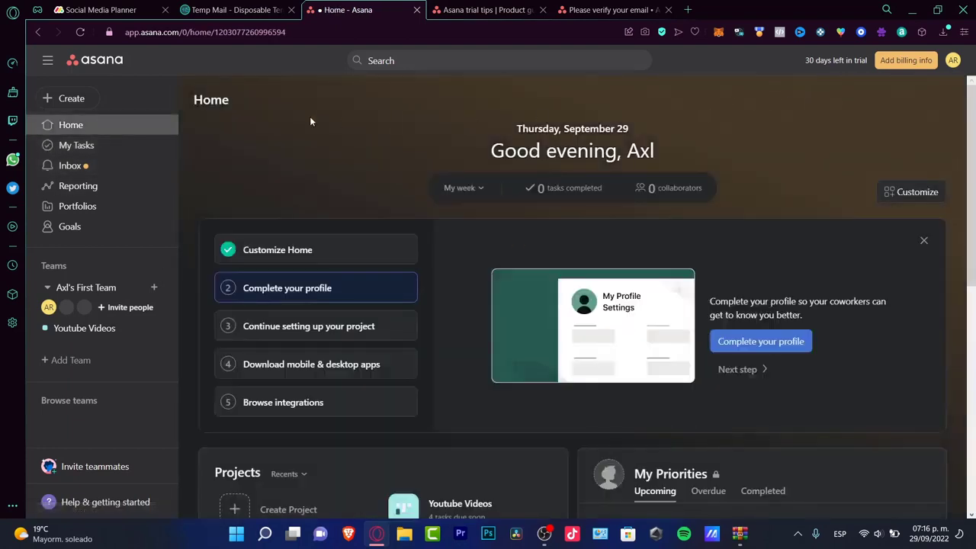
left_click(93, 148)
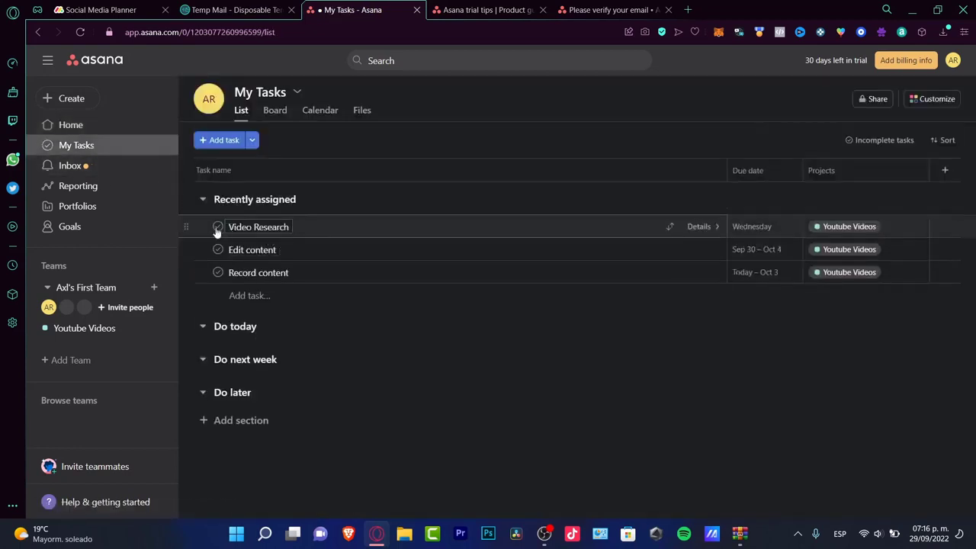
left_click(331, 235)
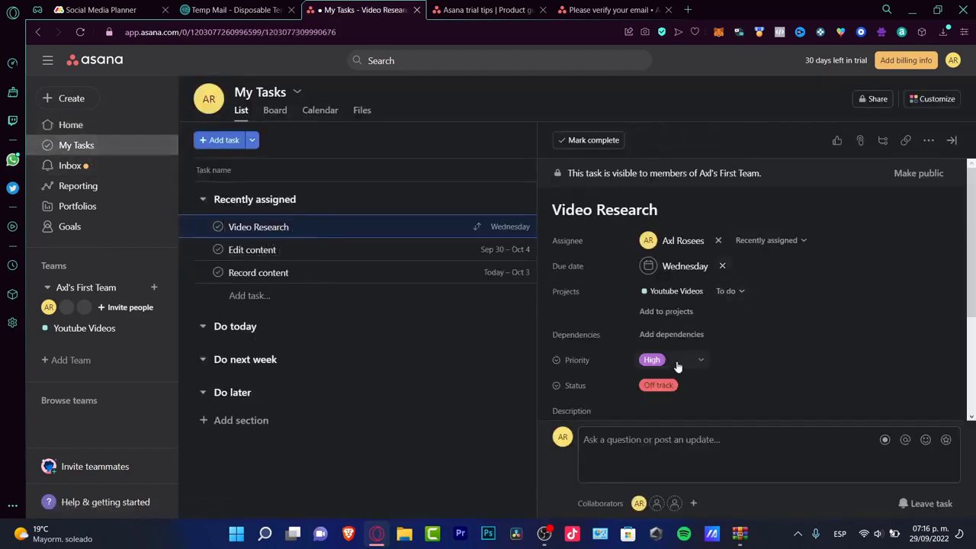
scroll(755, 396, "down", 3)
scroll(752, 401, "up", 3)
left_click(669, 384)
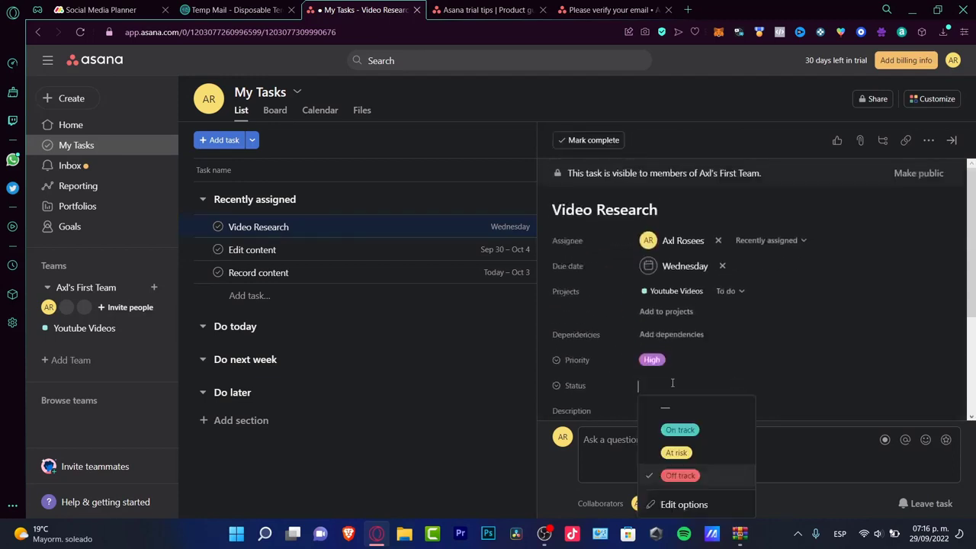
left_click(679, 429)
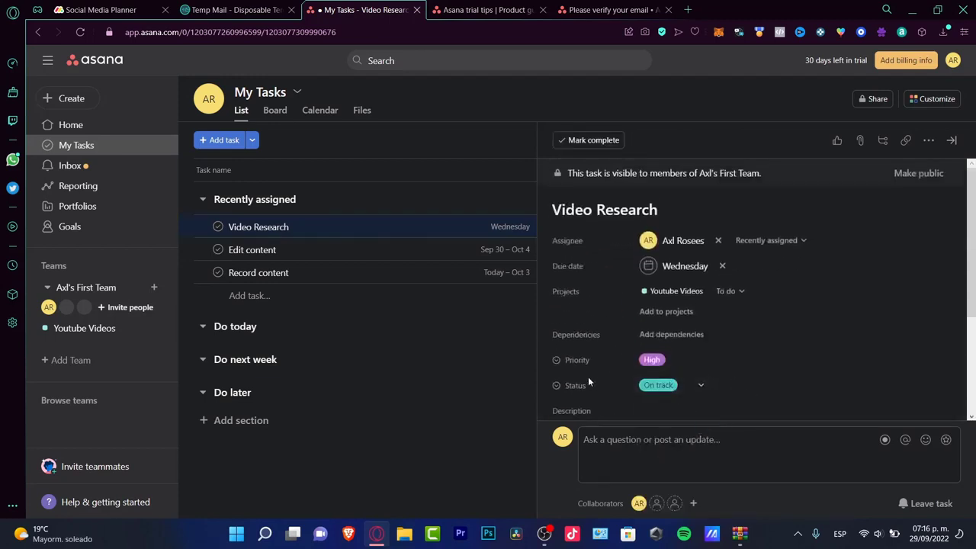
left_click(671, 291)
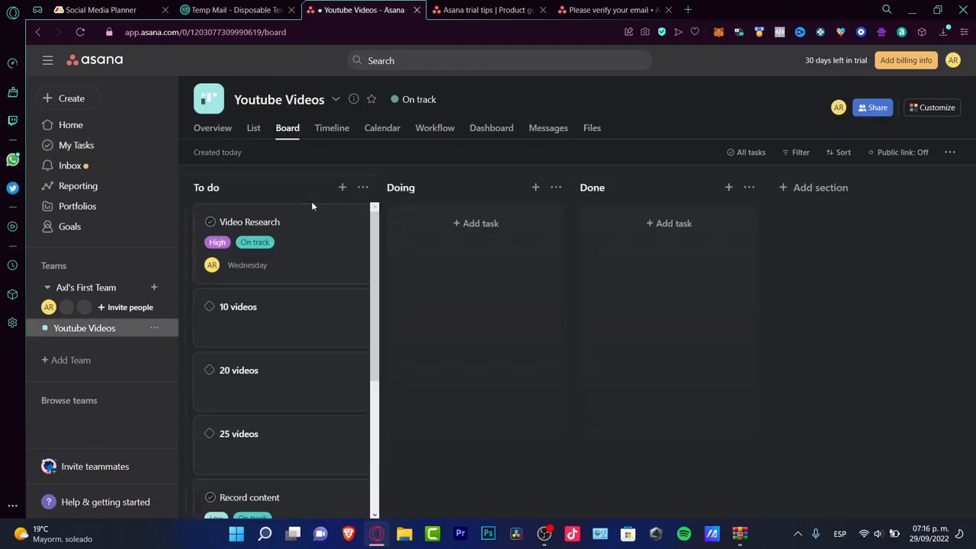
Move the Video Research card into the Doing column and like it.
left_click_drag(319, 233, 502, 251)
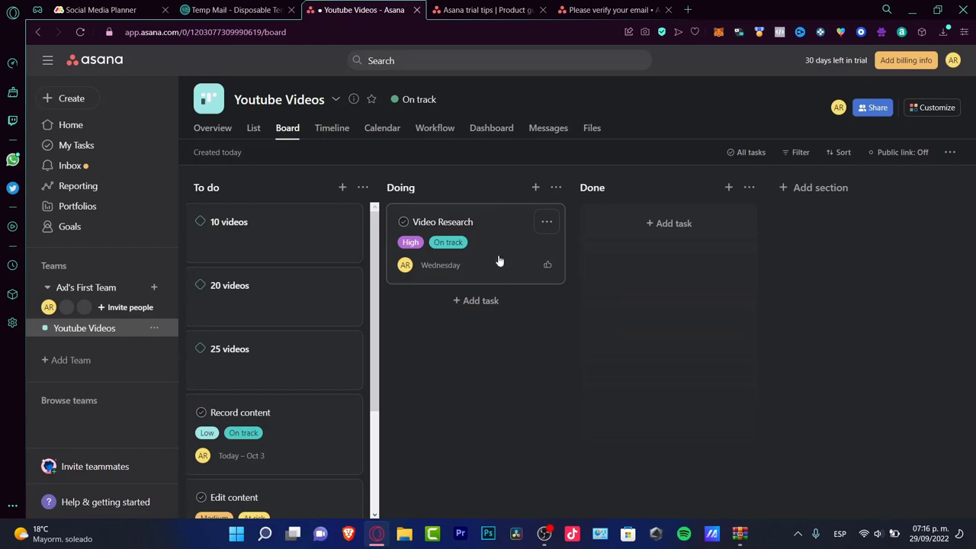
left_click(547, 266)
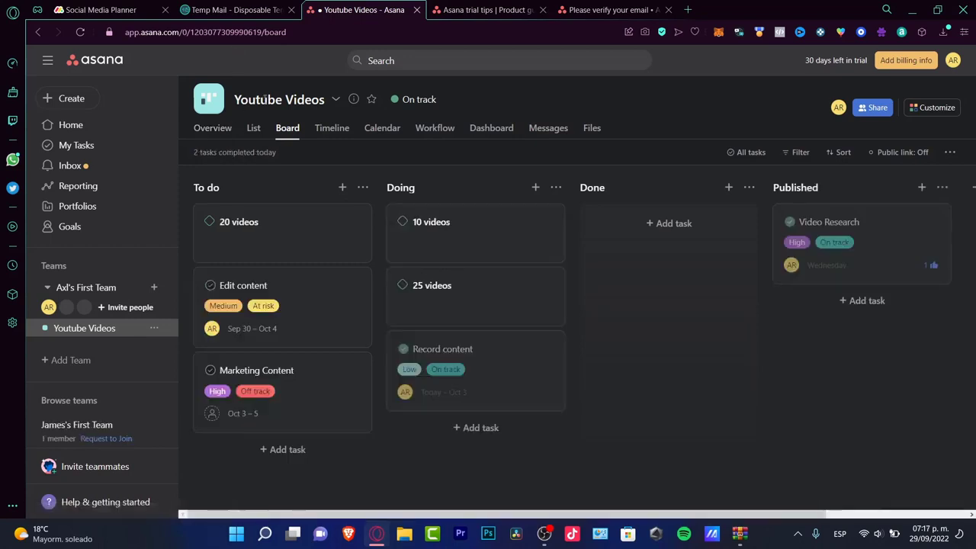
left_click(223, 139)
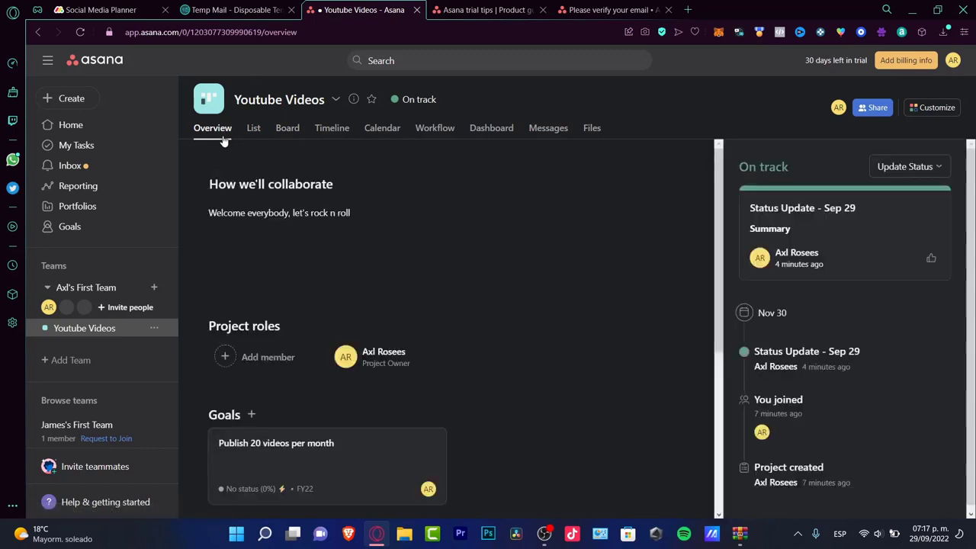
Browse the project's List, Board, Timeline, Calendar and Workflow views, then open Reporting.
left_click(258, 130)
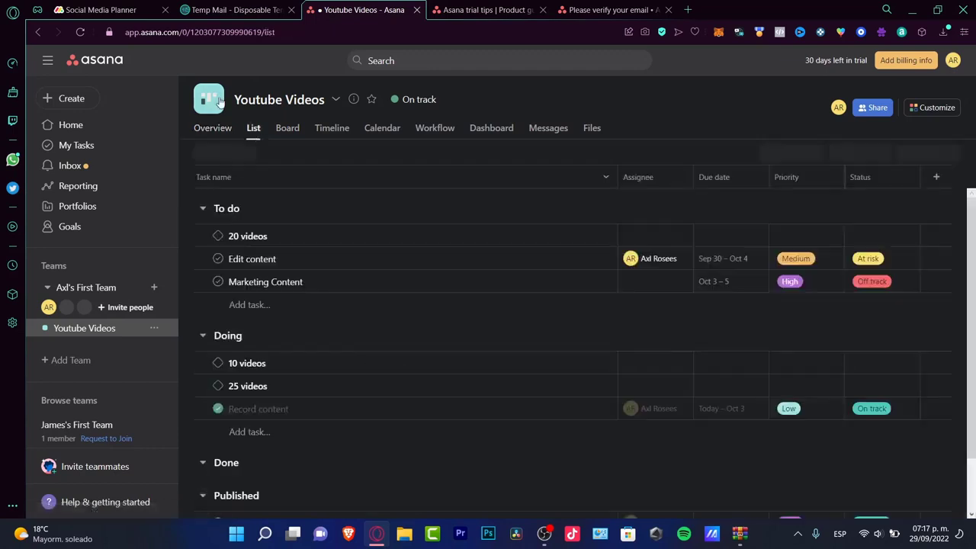
left_click(287, 130)
left_click(332, 130)
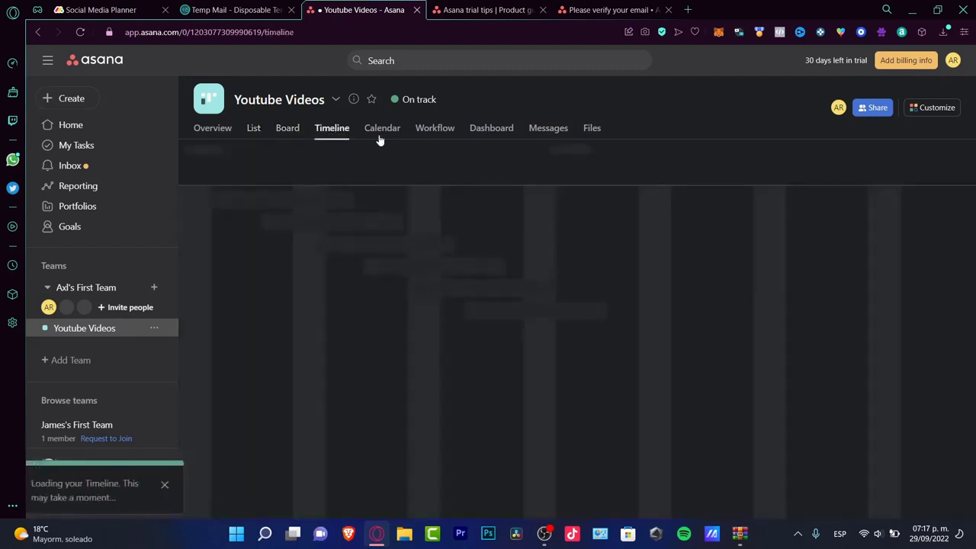
left_click(381, 131)
left_click(418, 143)
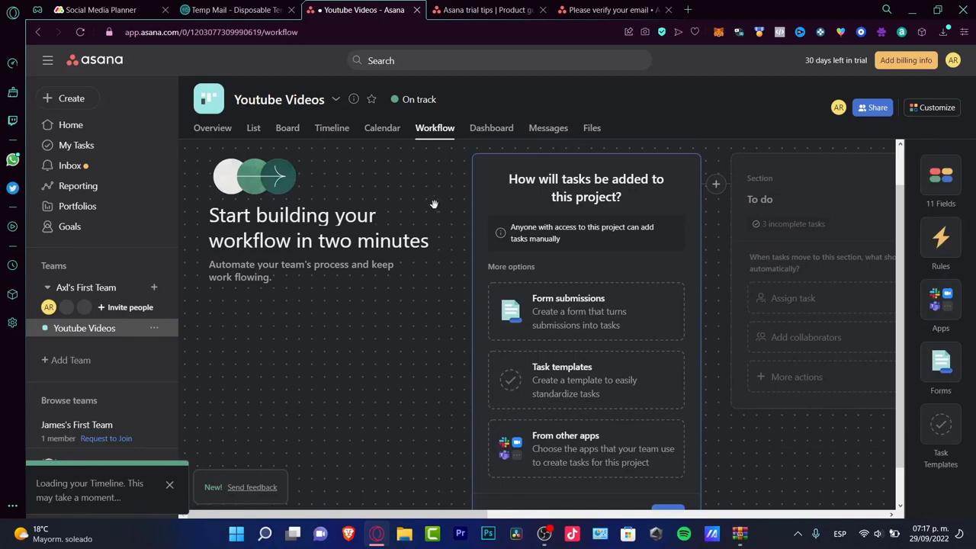
left_click(71, 124)
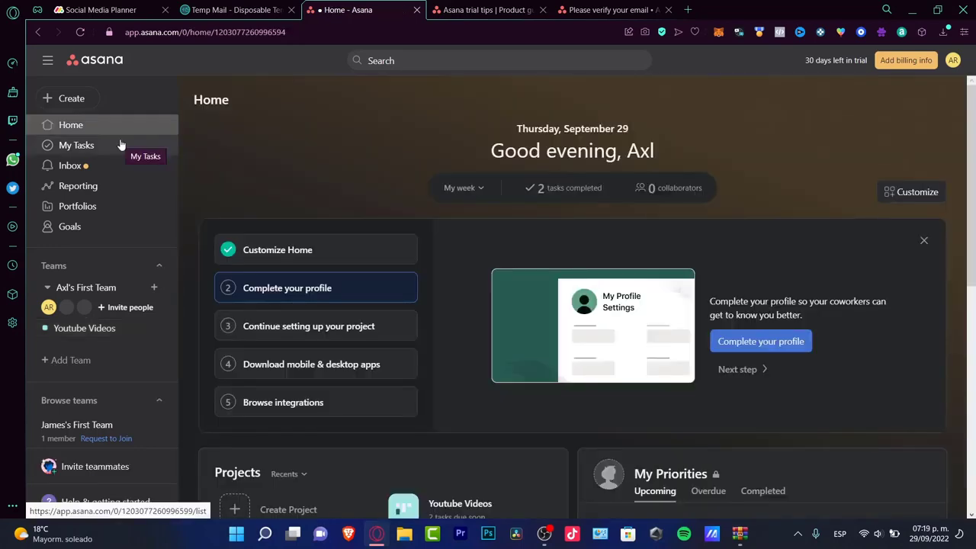
left_click(103, 186)
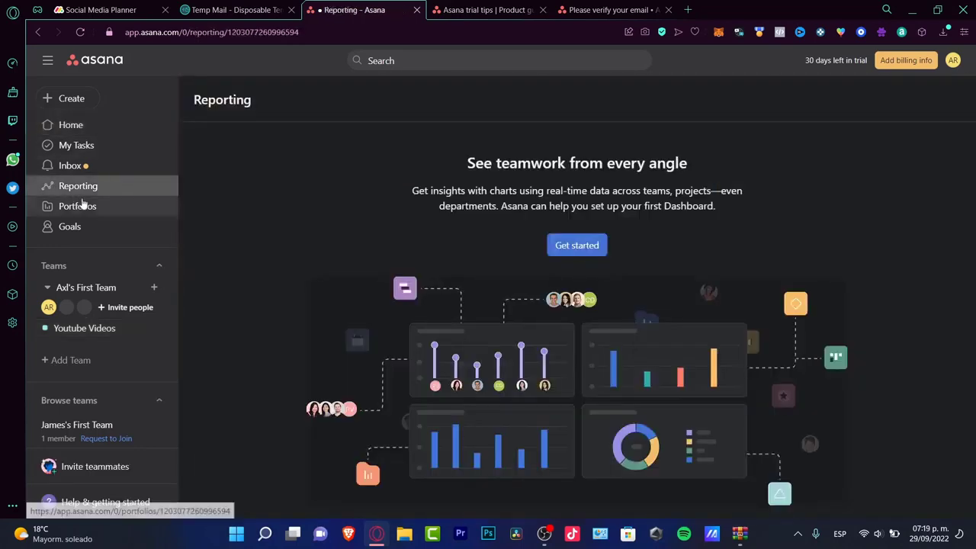
Create My First Dashboard under Reporting and review its task charts.
left_click(594, 251)
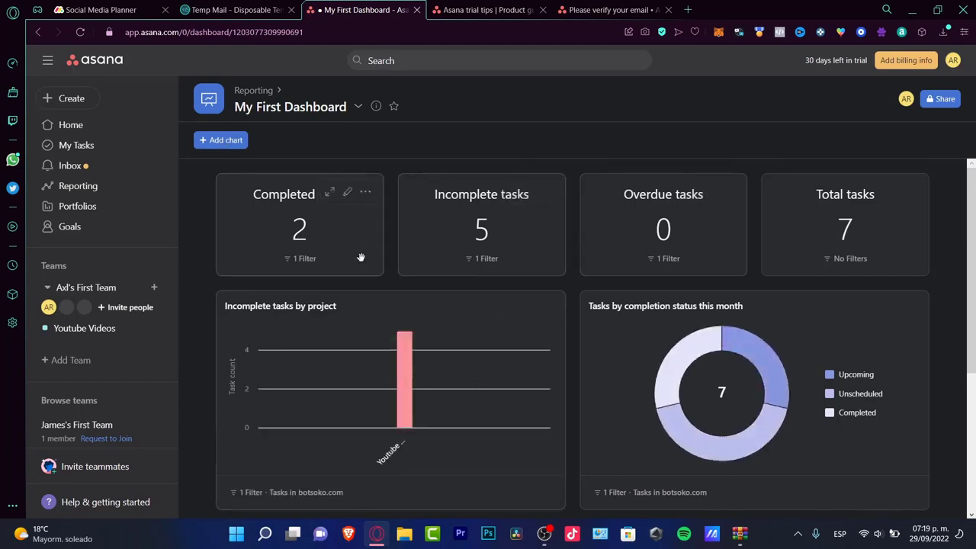
mouse_move(406, 390)
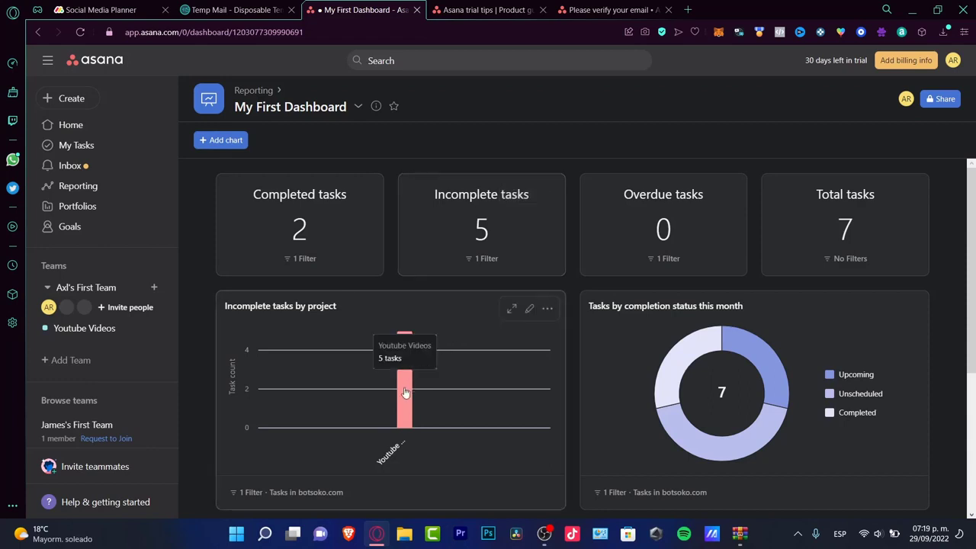
scroll(664, 228, "down", 3)
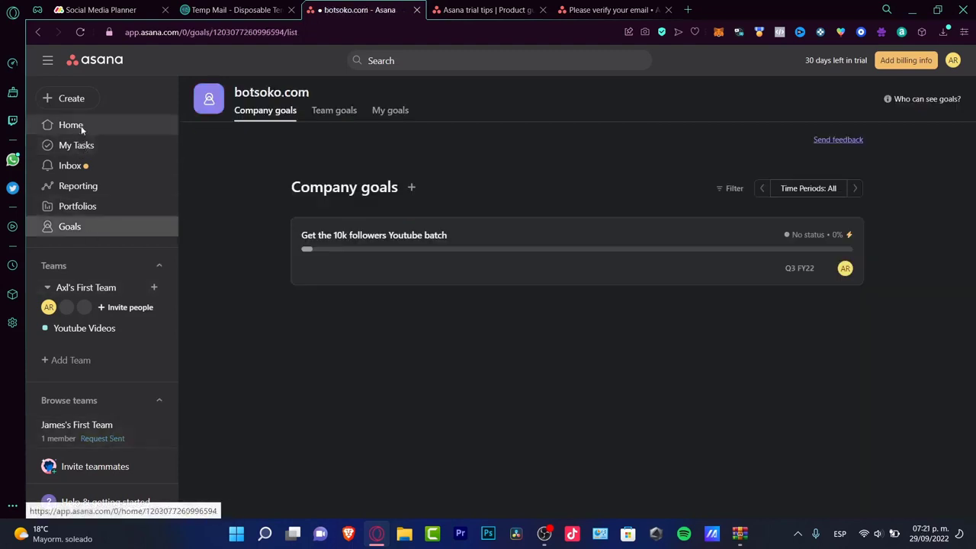
left_click(76, 127)
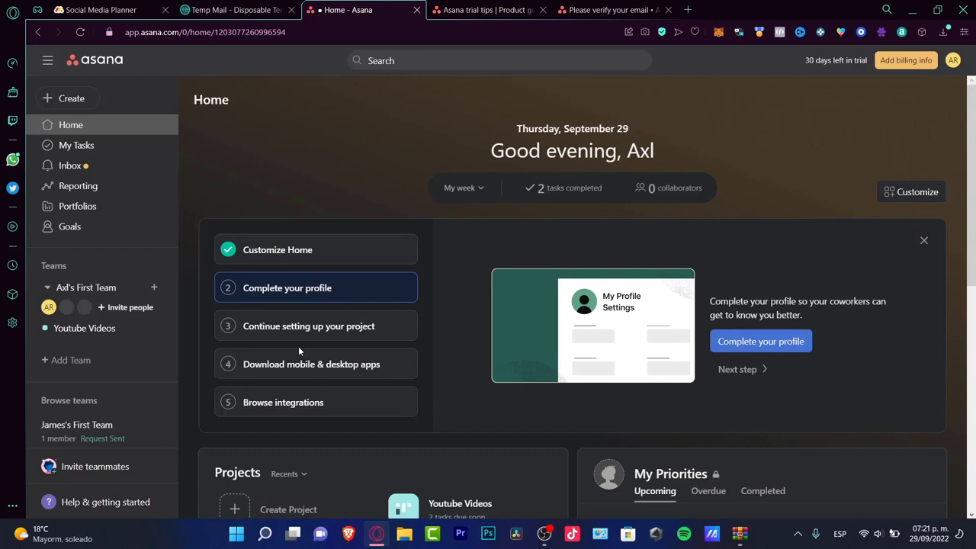
Open step 5, Browse integrations, on the Home setup card to see Slack, Gmail and Outlook.
left_click(308, 393)
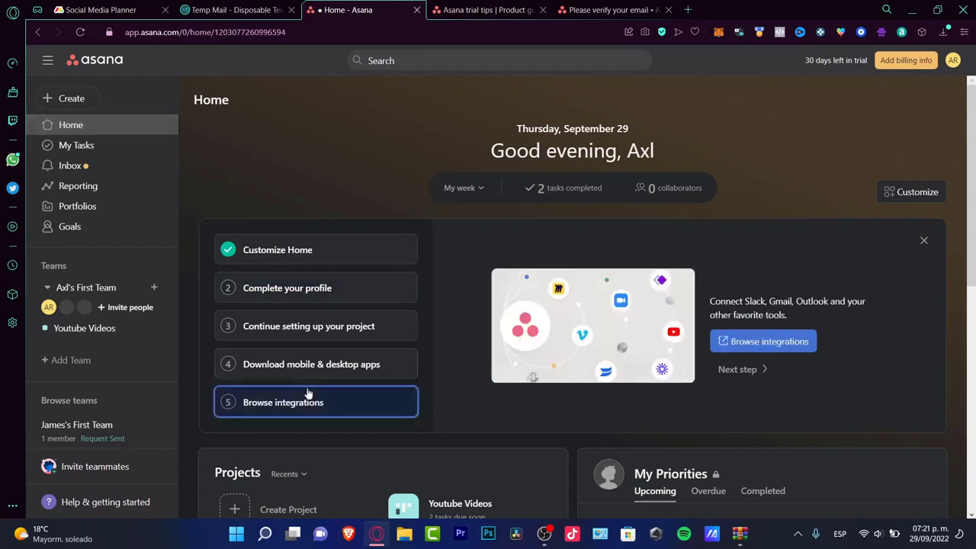